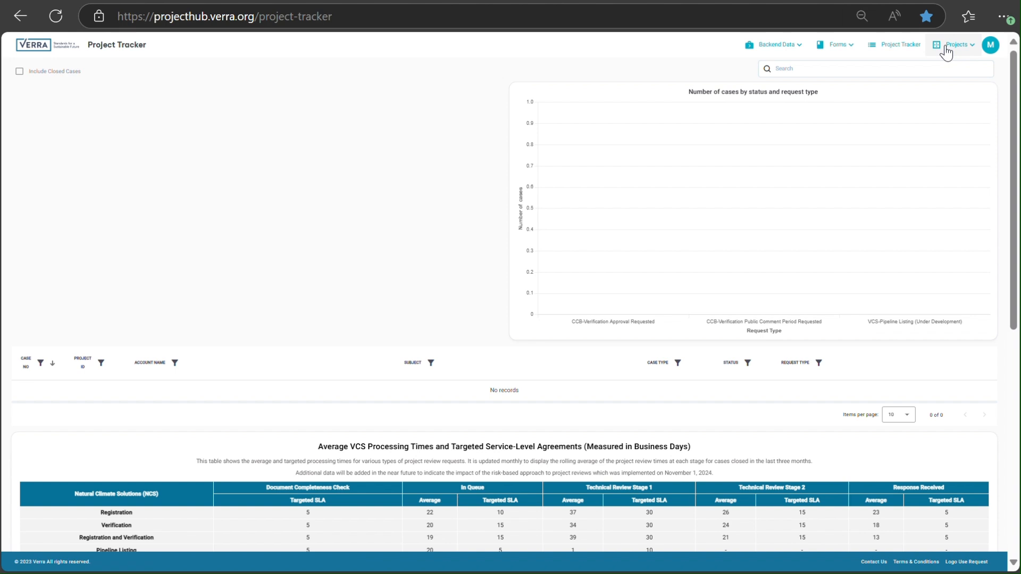
Step: Start a new project description from the Project Descriptions list and accept the Digital Project Submission Tool disclaimer
{"action": "left_click", "coordinate": [945, 47]}
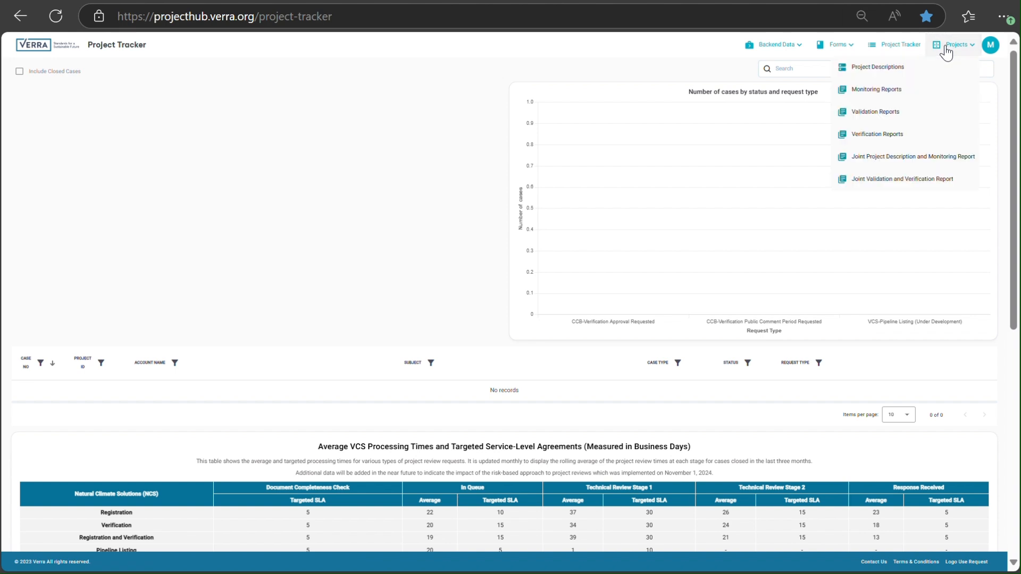
{"action": "left_click", "coordinate": [899, 72]}
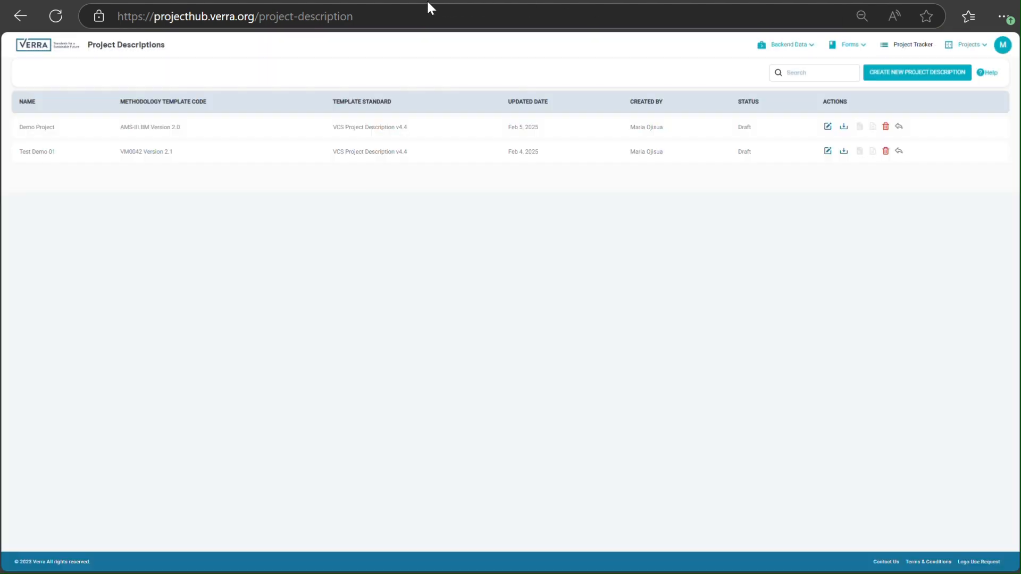
{"action": "left_click", "coordinate": [898, 74]}
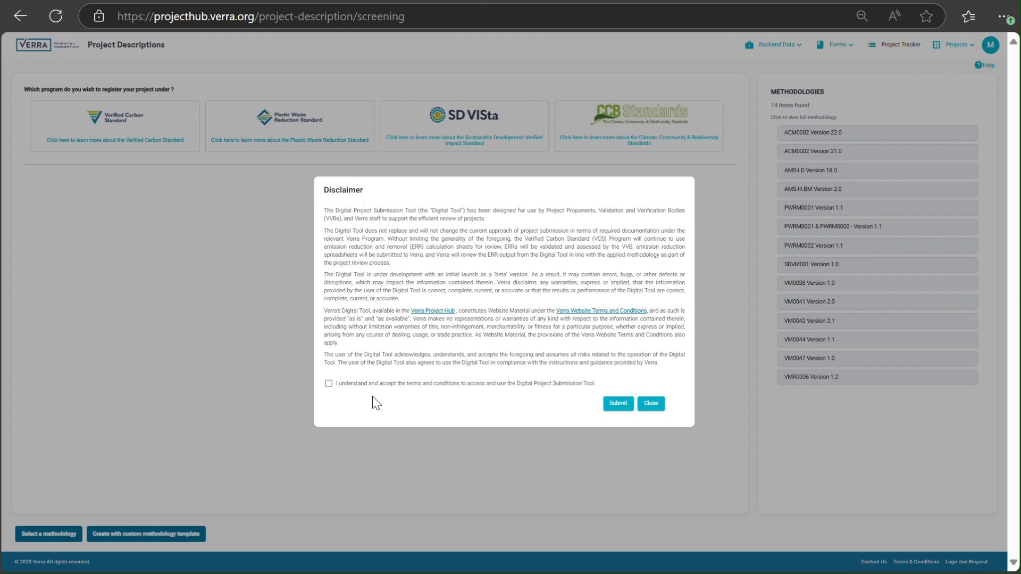
{"action": "left_click", "coordinate": [329, 384]}
{"action": "left_click", "coordinate": [617, 404]}
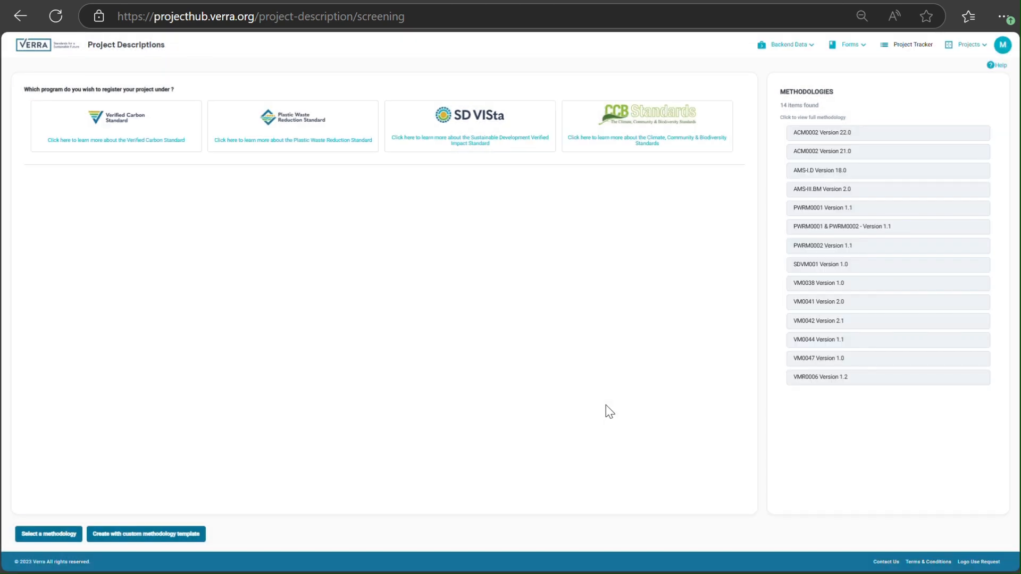
Step: Compare the methodologies offered under each program and view the Climate, Community & Biodiversity Standards web page before returning to the screening
{"action": "left_click", "coordinate": [160, 131]}
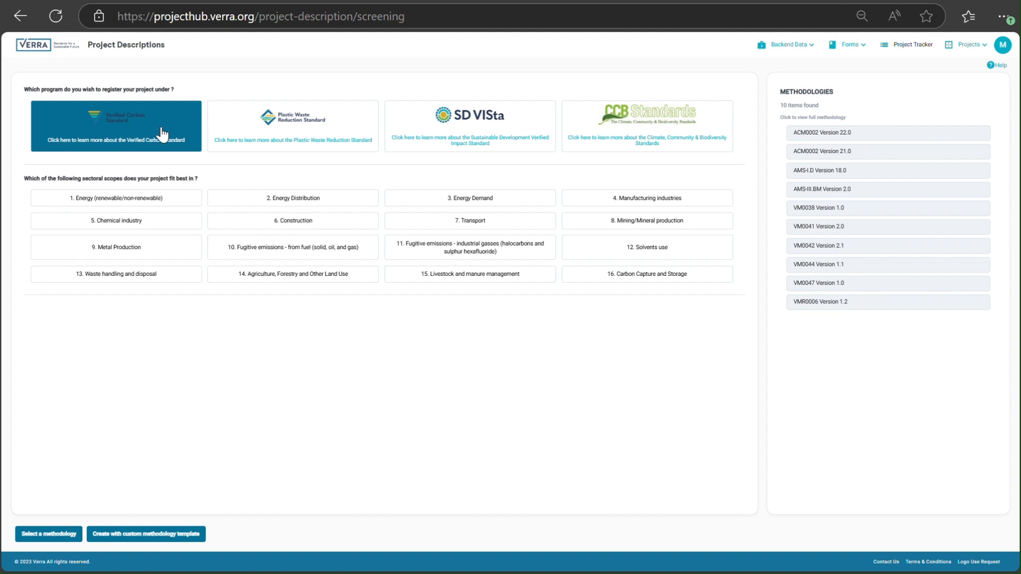
{"action": "left_click", "coordinate": [373, 121]}
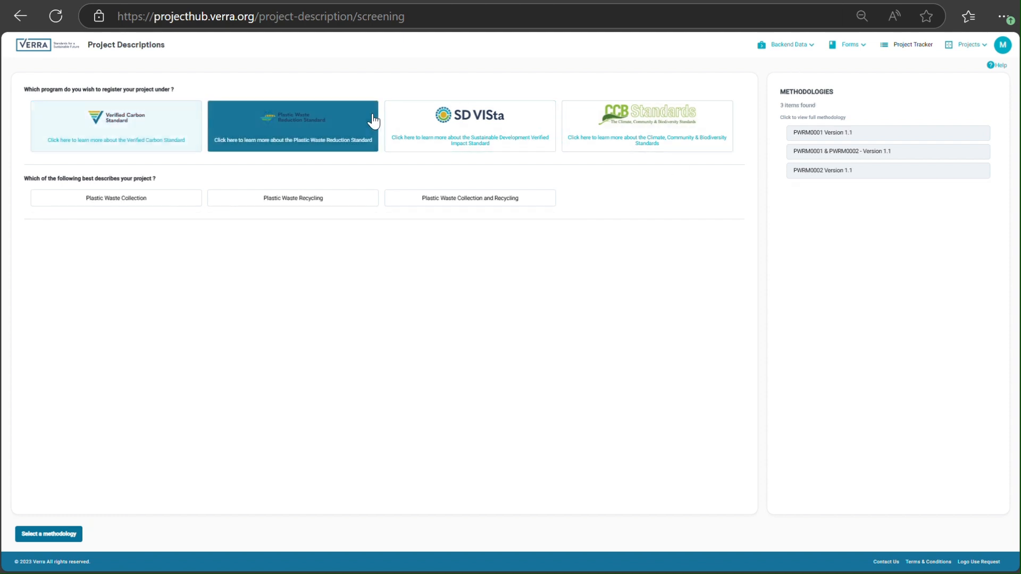
{"action": "left_click", "coordinate": [406, 127]}
{"action": "left_click", "coordinate": [583, 127]}
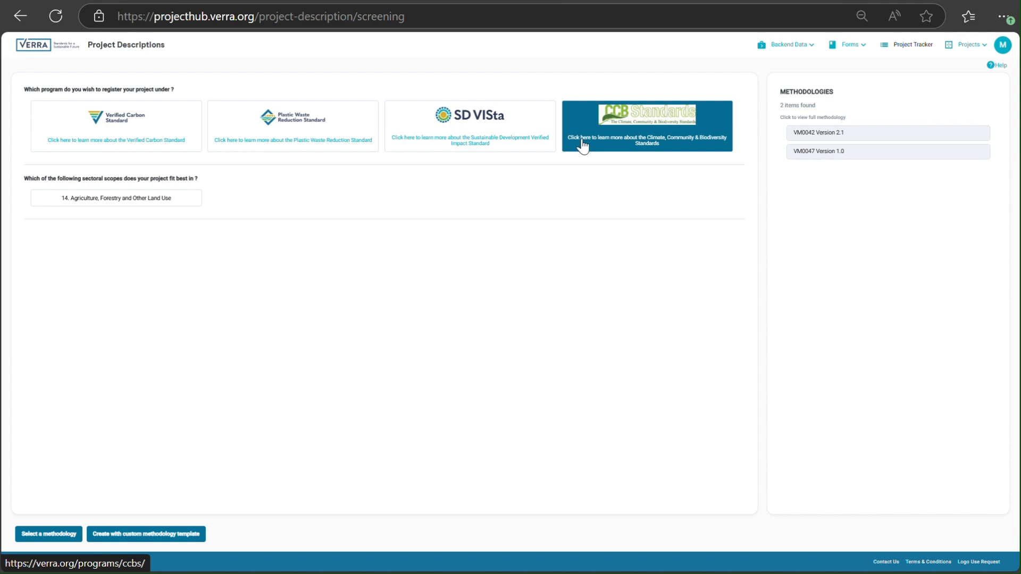
{"action": "left_click", "coordinate": [579, 141]}
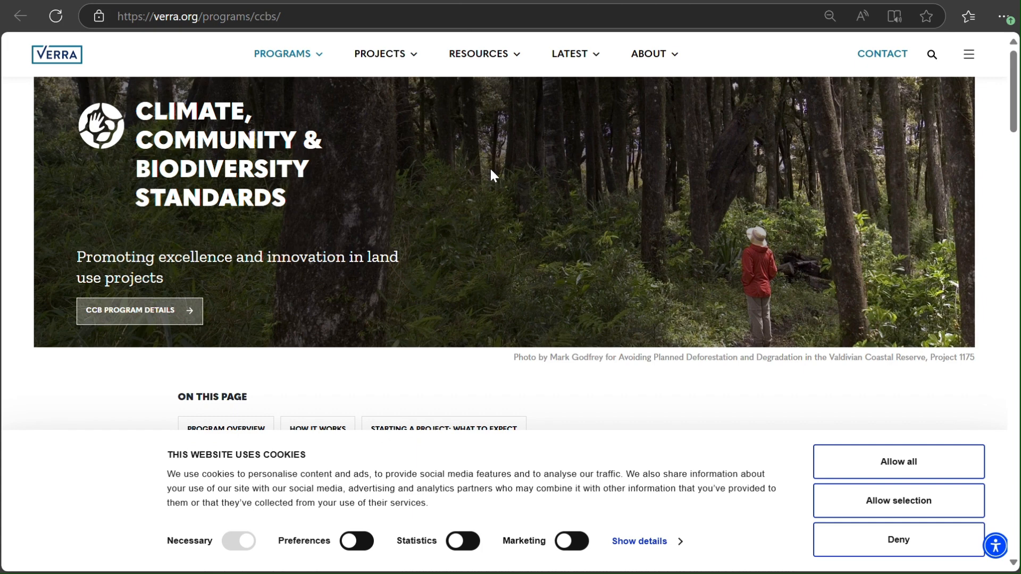
{"action": "left_click", "coordinate": [371, 0]}
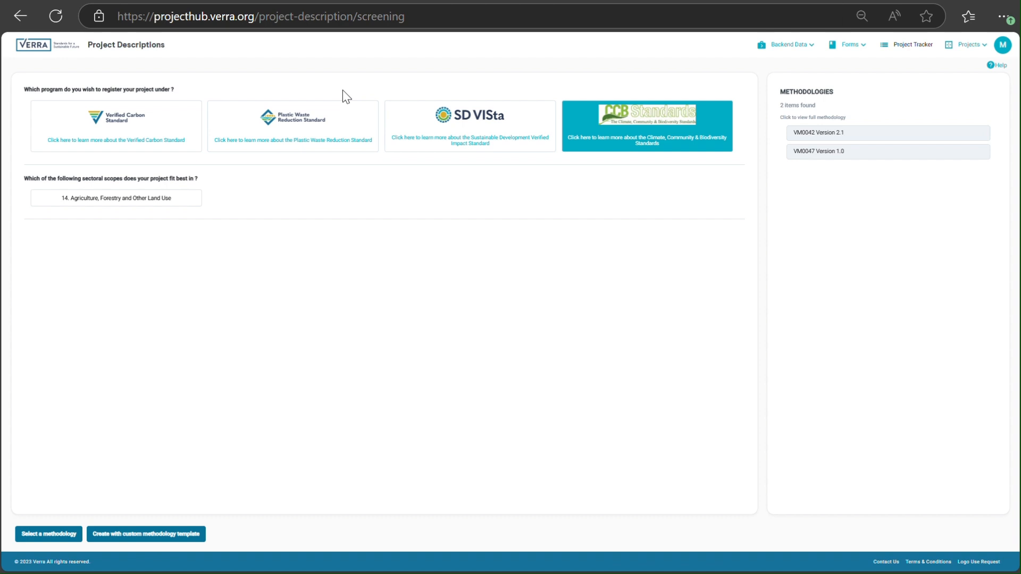
Step: Choose the Verified Carbon Standard program with sectoral scope 7. Transport for the new project
{"action": "left_click", "coordinate": [178, 133]}
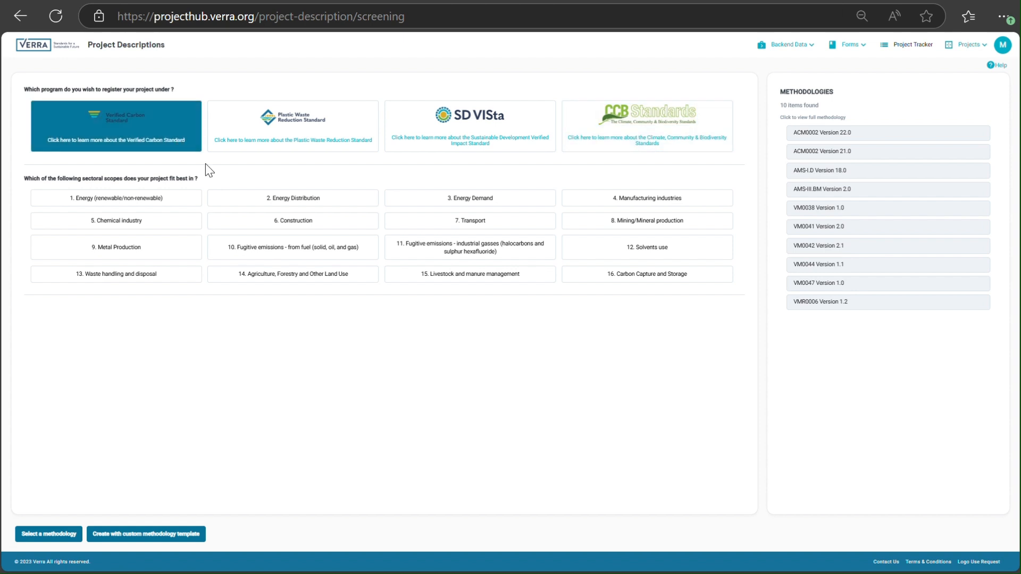
{"action": "left_click", "coordinate": [447, 221]}
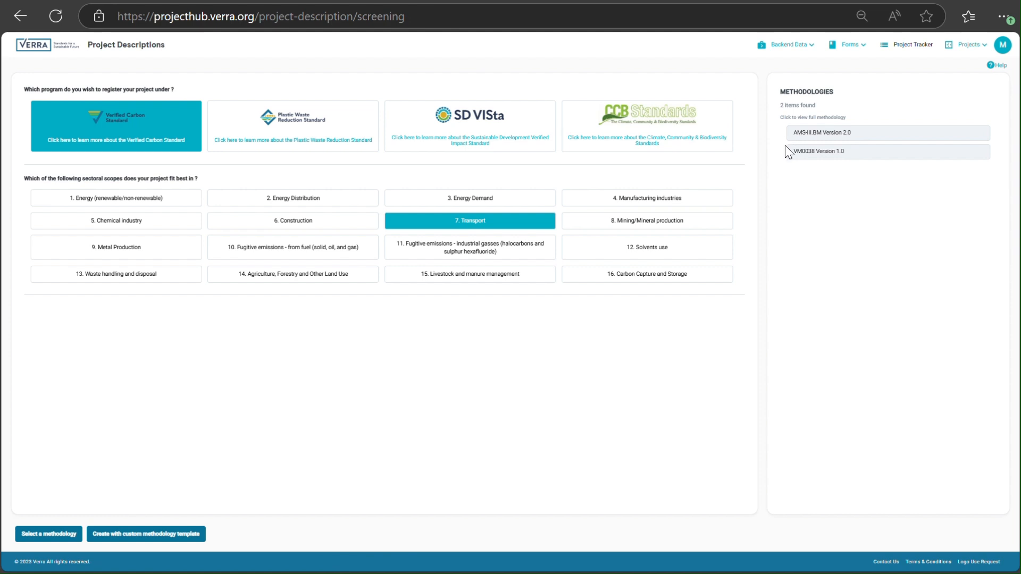
Step: Open the AMS-III.BM Version 2.0 methodology document, skim it to the table of contents, and return to the screening page
{"action": "left_click", "coordinate": [814, 134]}
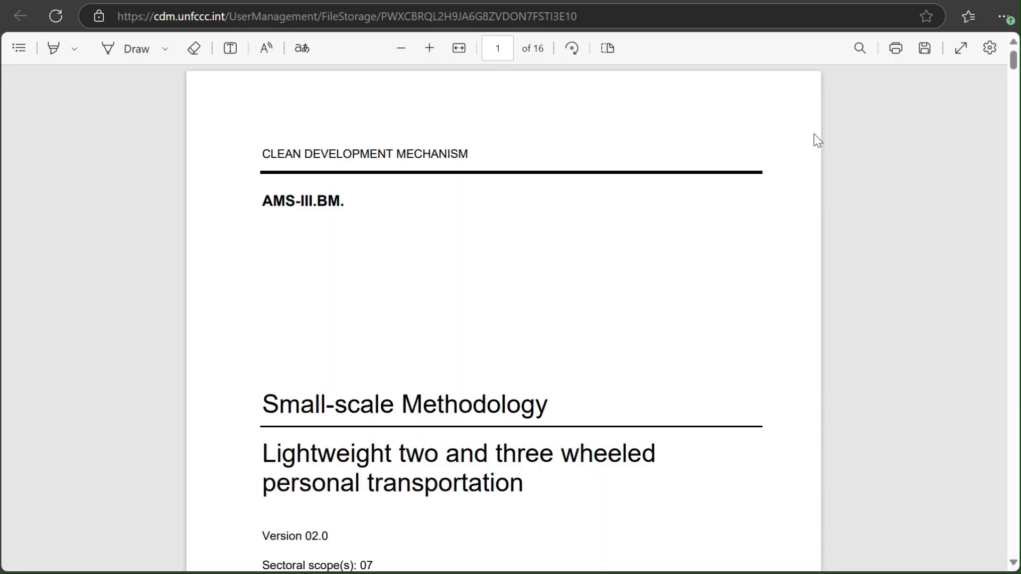
{"action": "scroll", "coordinate": [625, 210], "scroll_direction": "down", "scroll_amount": 3}
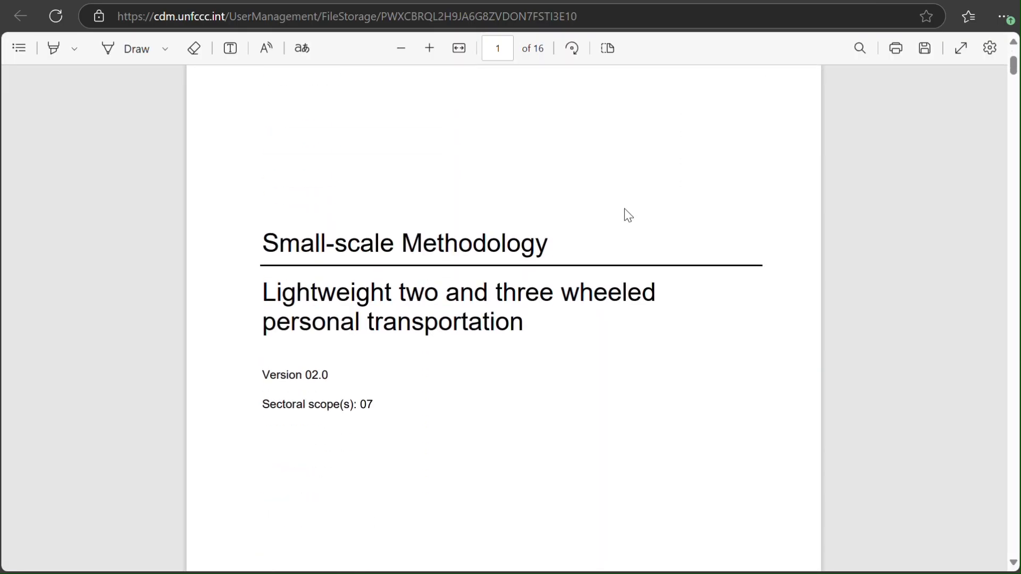
{"action": "scroll", "coordinate": [626, 210], "scroll_direction": "down", "scroll_amount": 8}
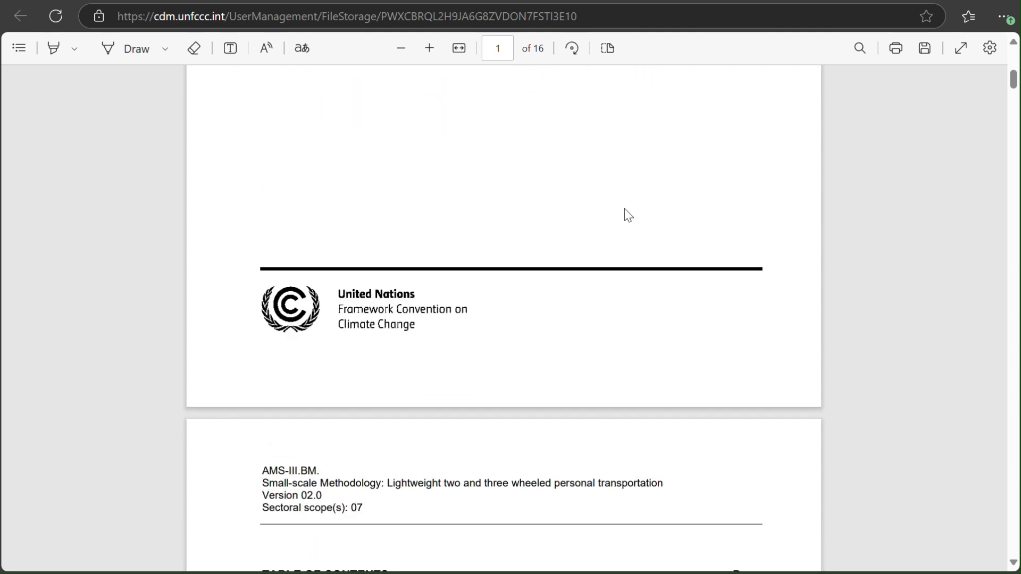
{"action": "scroll", "coordinate": [624, 209], "scroll_direction": "down", "scroll_amount": 3}
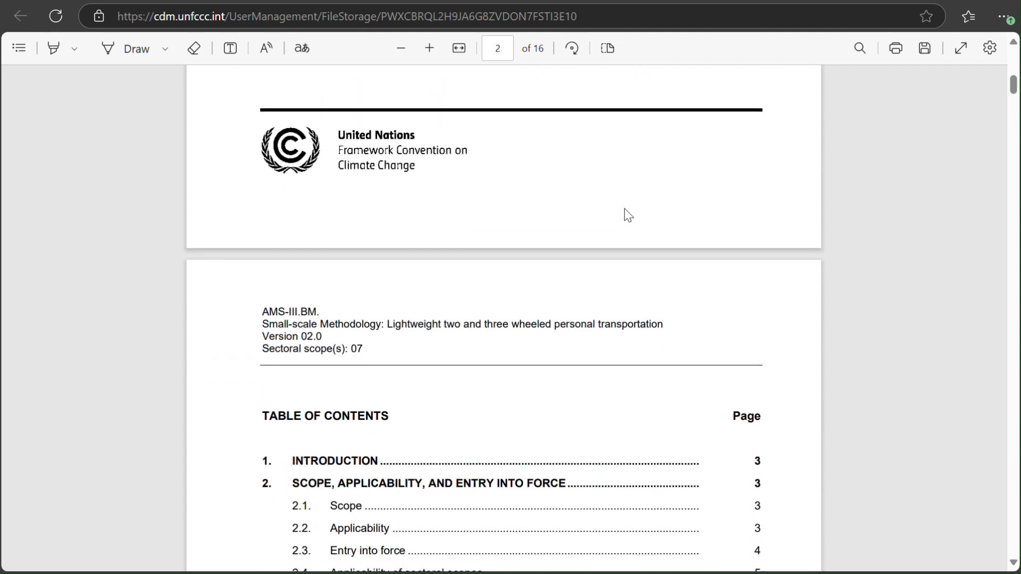
{"action": "left_click", "coordinate": [317, 1]}
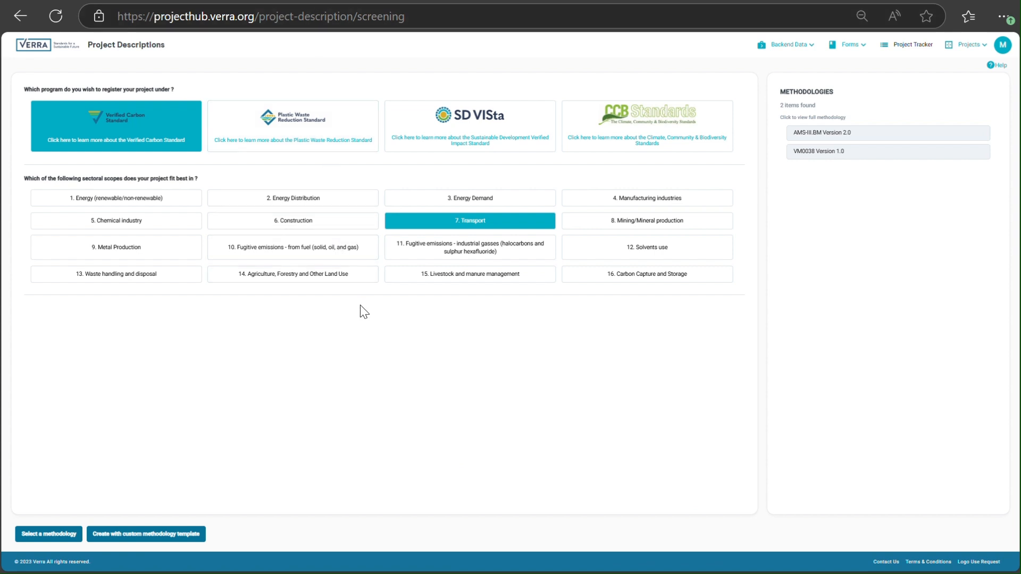
Step: Select the AMS-III.BM Lightweight Two And Three Wheeled Personal Transportation Version 2.0 methodology and confirm it for the project
{"action": "left_click", "coordinate": [51, 535]}
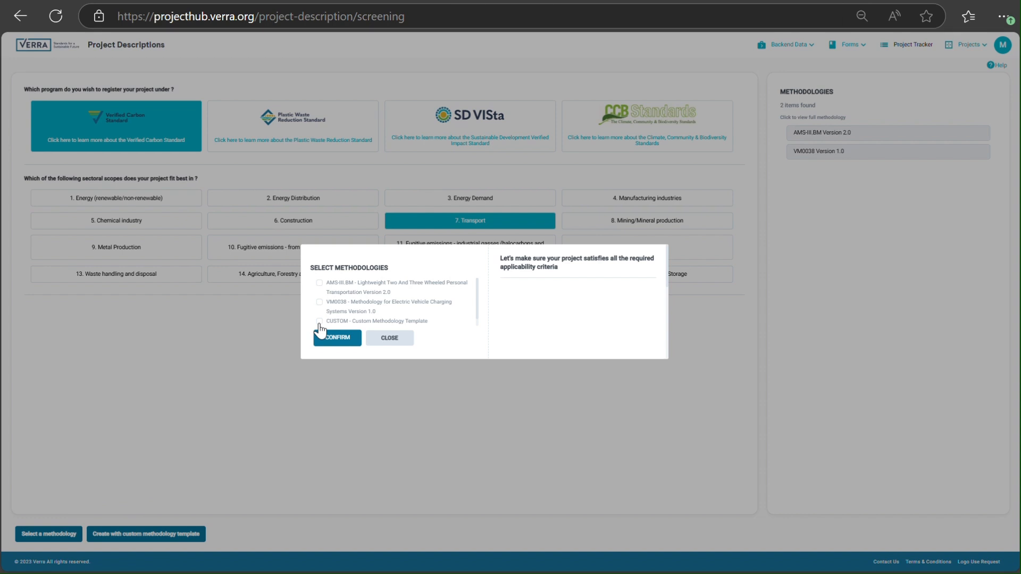
{"action": "left_click", "coordinate": [320, 322]}
{"action": "left_click", "coordinate": [319, 321]}
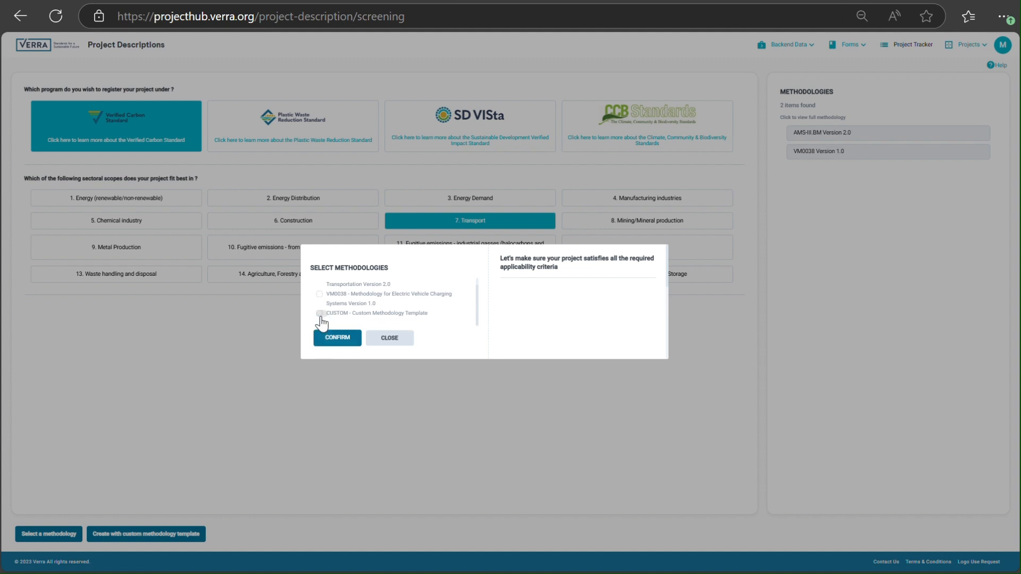
{"action": "scroll", "coordinate": [322, 305], "scroll_direction": "up", "scroll_amount": 1}
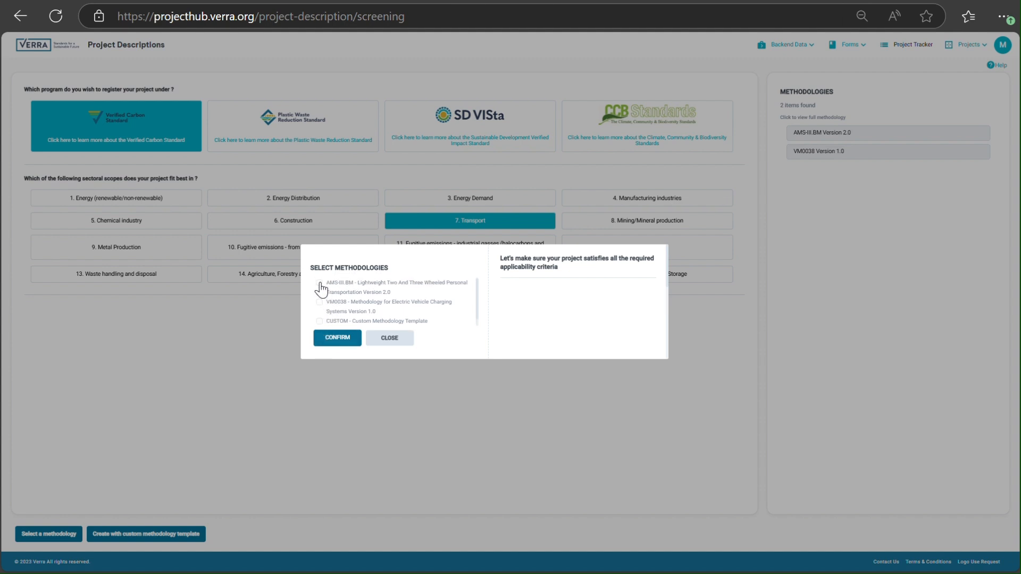
{"action": "left_click", "coordinate": [319, 283]}
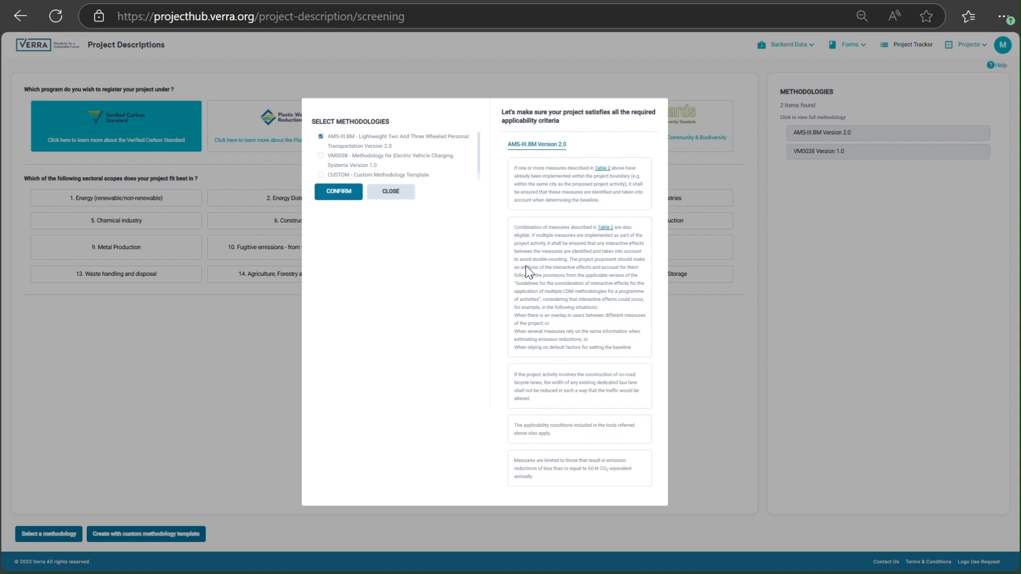
{"action": "left_click", "coordinate": [339, 193]}
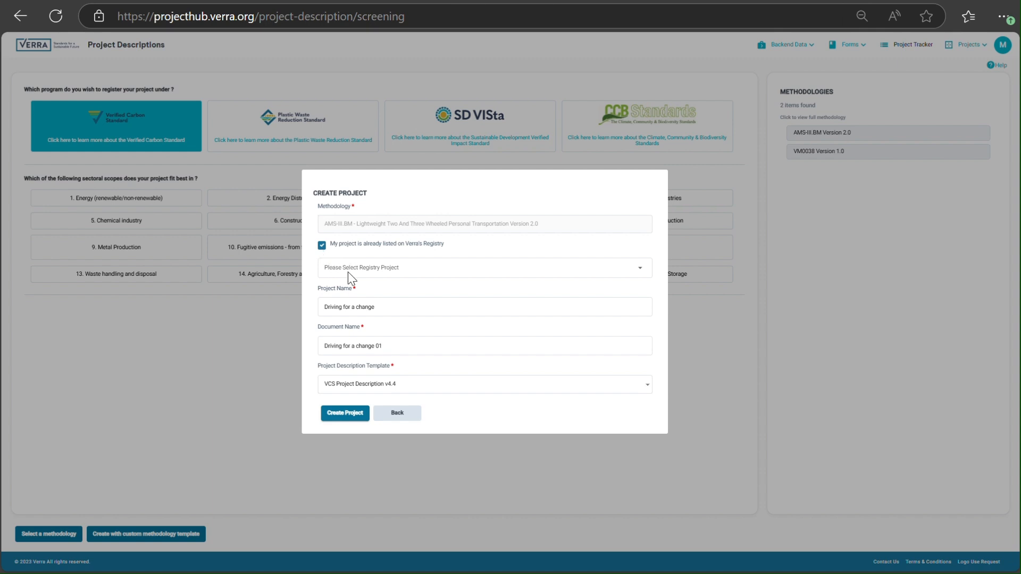
Step: Create the project "Driving for a change", not registry-listed, with document name "Driving for a change 01" and template VCS Project Description v4.4
{"action": "left_click", "coordinate": [322, 245]}
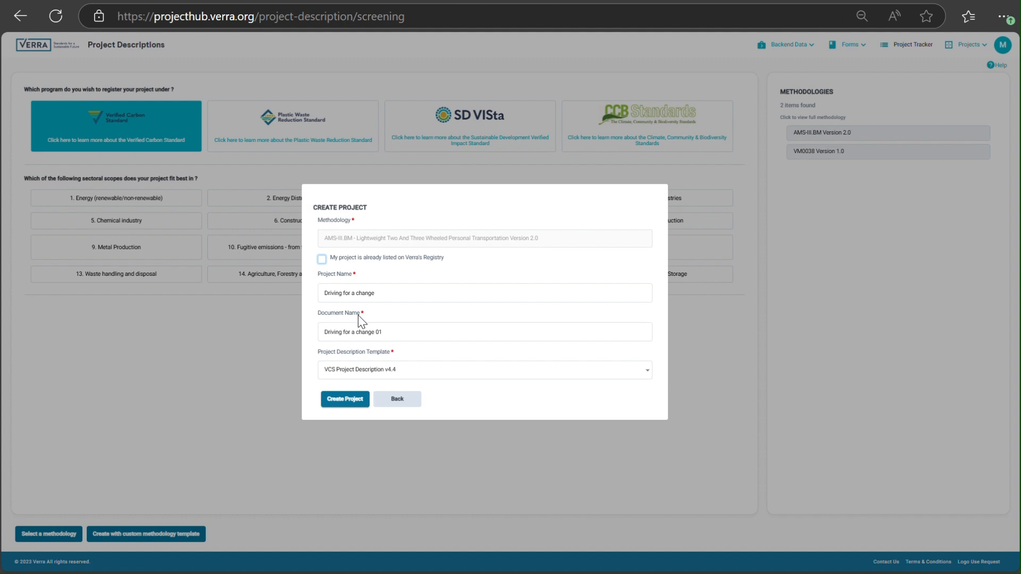
{"action": "left_click", "coordinate": [355, 371]}
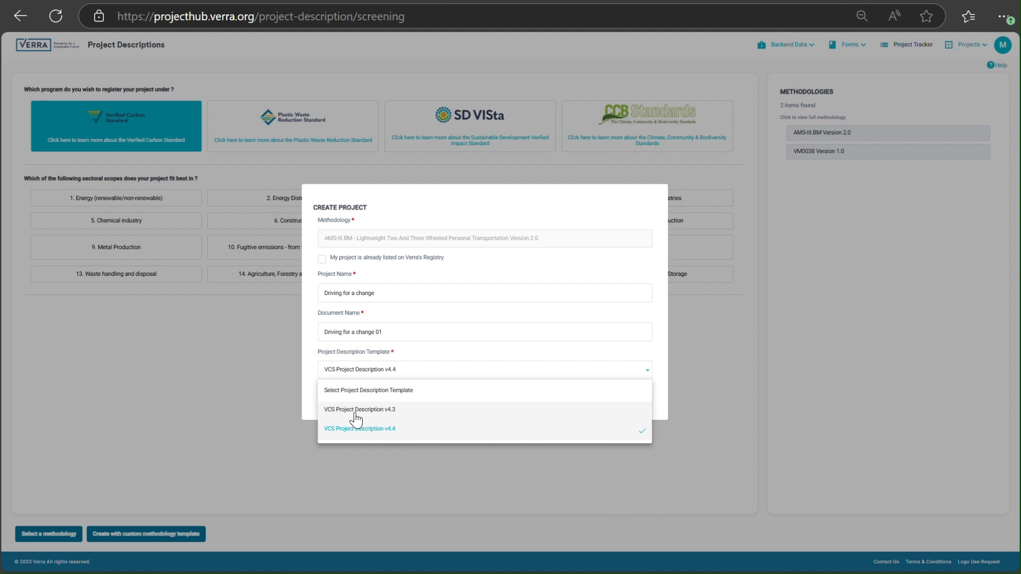
{"action": "left_click", "coordinate": [648, 355]}
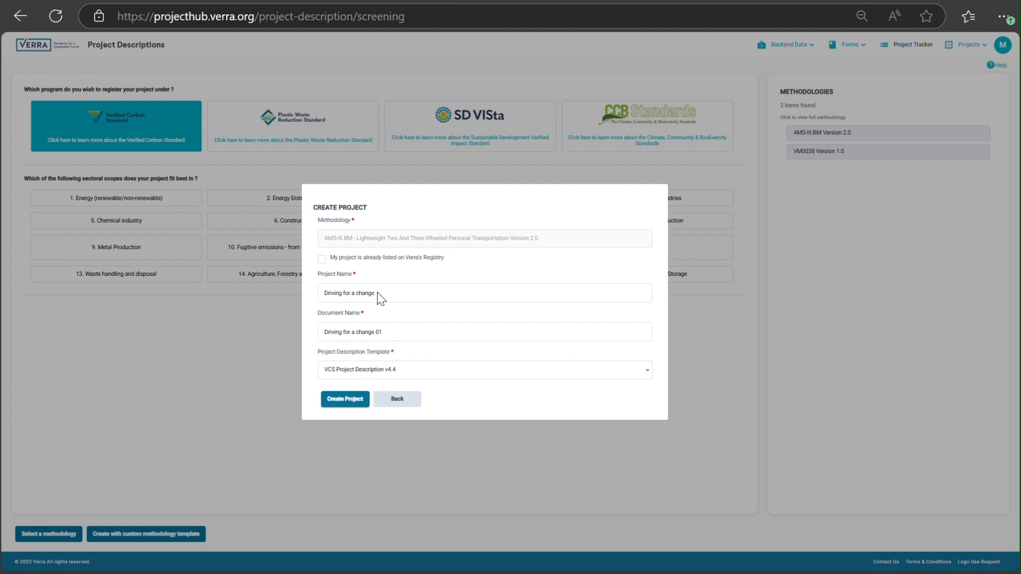
{"action": "left_click", "coordinate": [332, 407]}
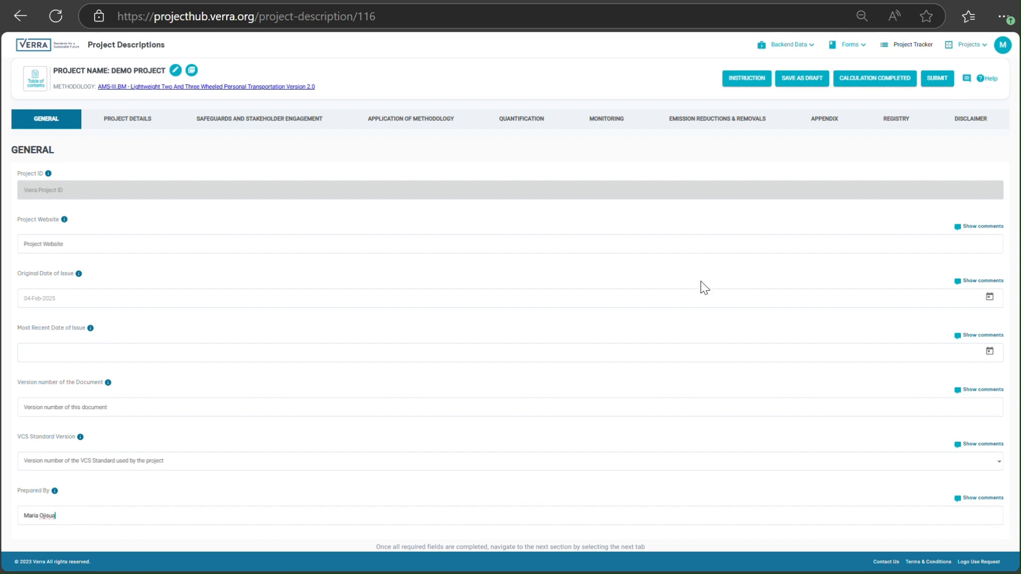
Step: View the comment thread of the Project Website field in the General section and close it again
{"action": "left_click", "coordinate": [965, 231]}
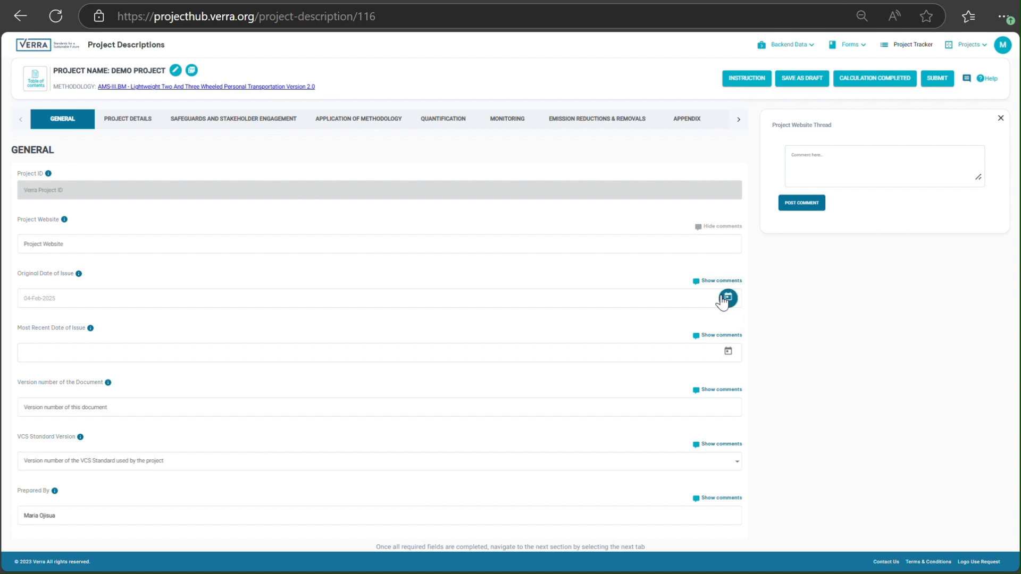
{"action": "left_click", "coordinate": [1001, 118]}
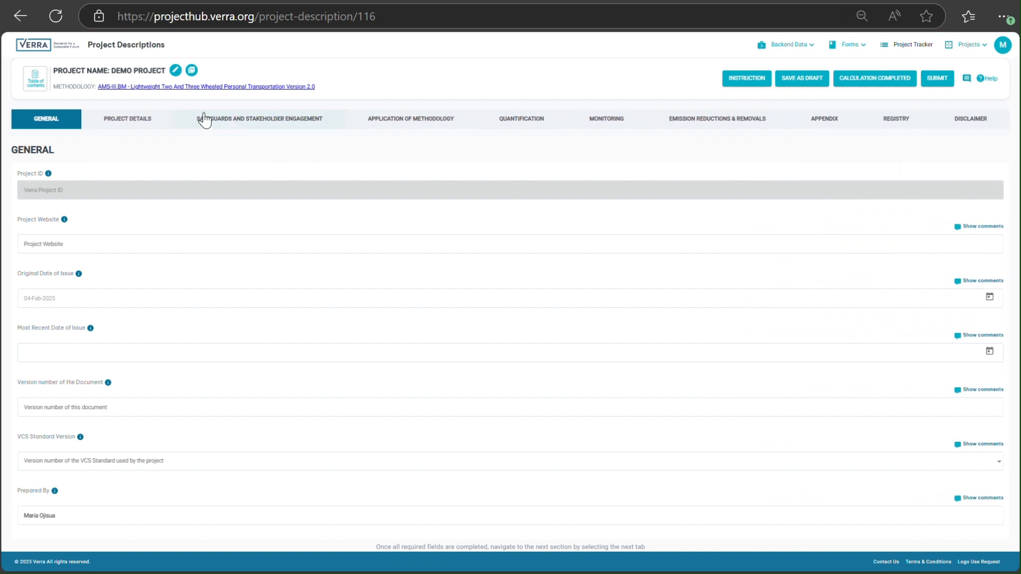
Step: Open the Summary Description of the Project editor in Project Details and look at its table size options
{"action": "left_click", "coordinate": [128, 122]}
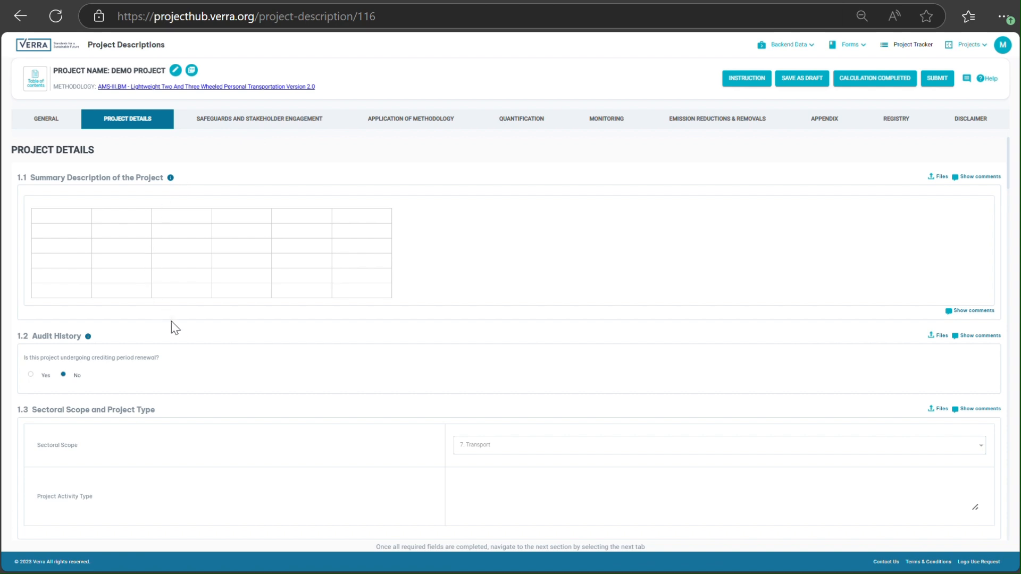
{"action": "left_click", "coordinate": [418, 270]}
{"action": "left_click", "coordinate": [424, 1]}
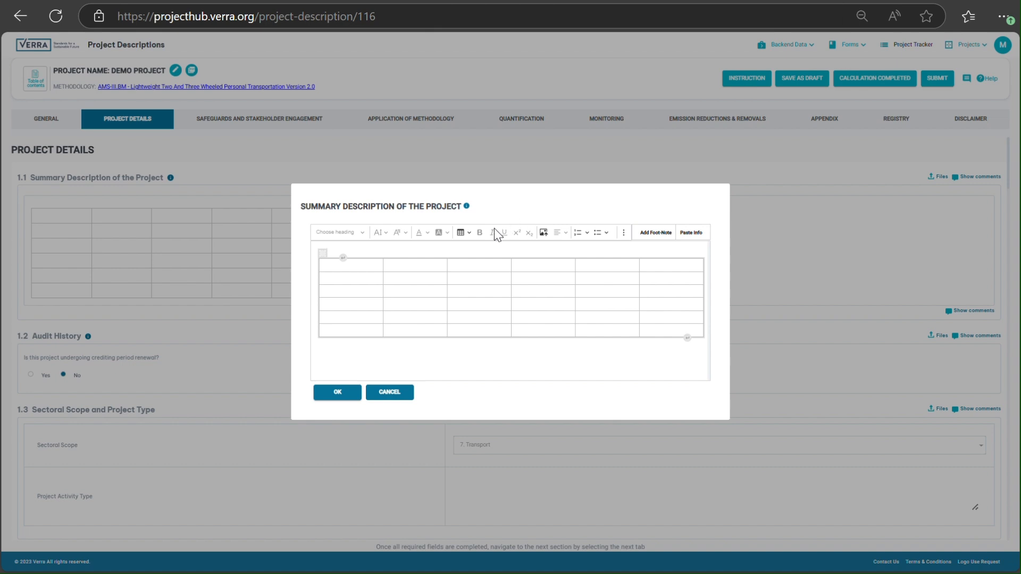
{"action": "left_click", "coordinate": [469, 236]}
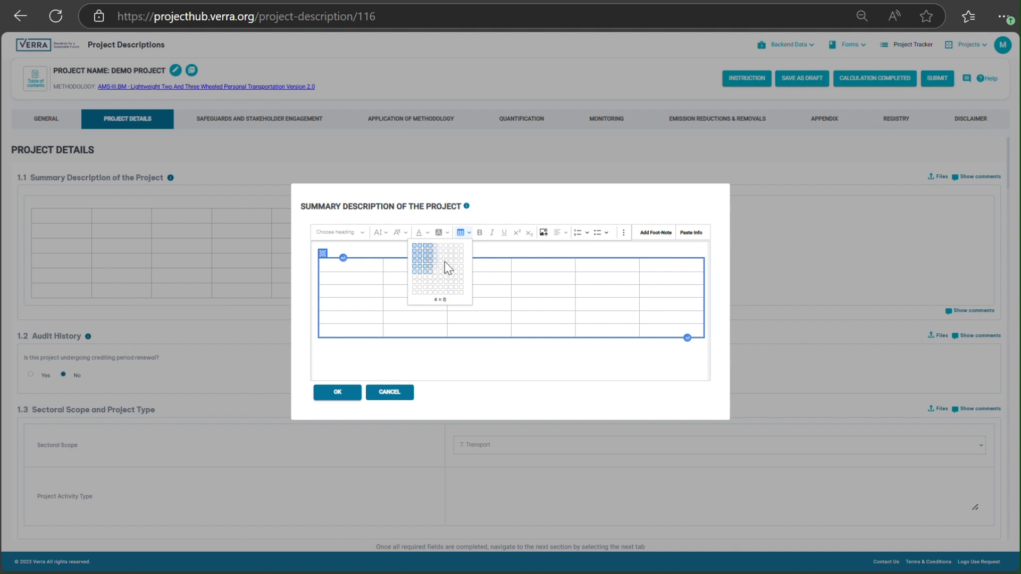
{"action": "left_click", "coordinate": [492, 247]}
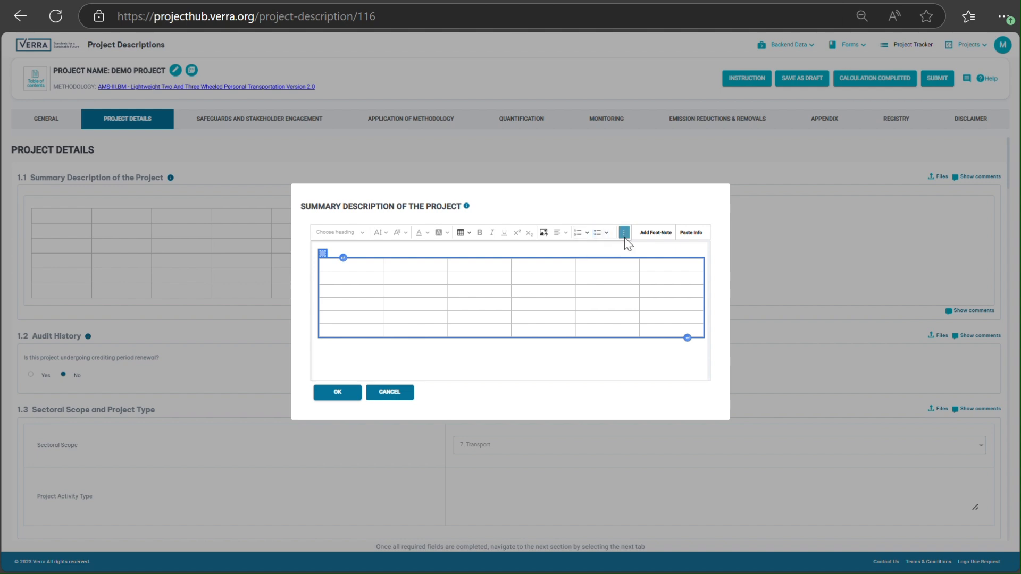
Step: View the footnote entry form of the summary description and cancel the editor without adding a footnote
{"action": "left_click", "coordinate": [650, 239]}
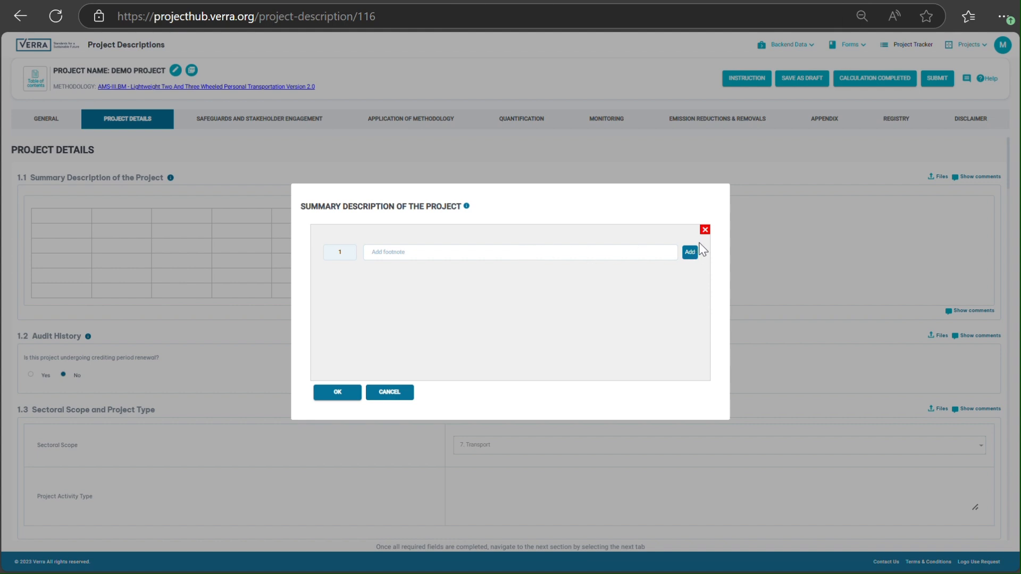
{"action": "left_click", "coordinate": [705, 229]}
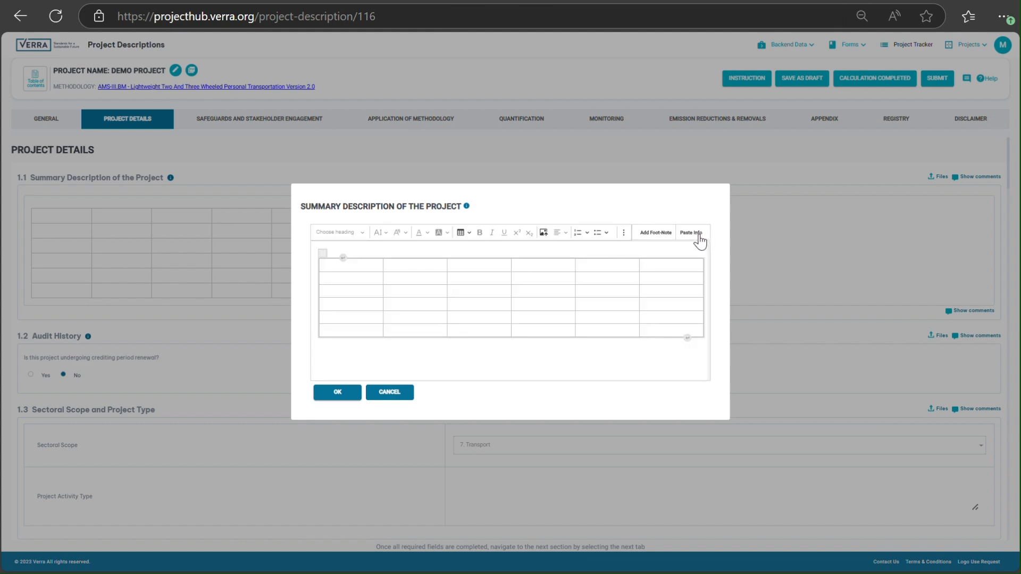
{"action": "left_click", "coordinate": [404, 394]}
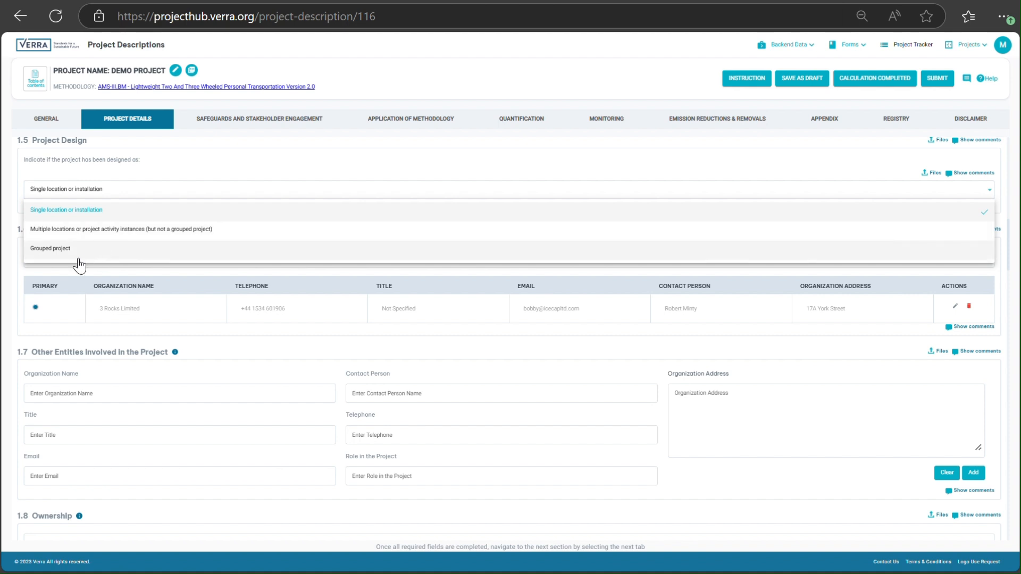
Step: Review the Project Design options in section 1.5 and close the list, keeping Single location or installation
{"action": "left_click", "coordinate": [423, 1]}
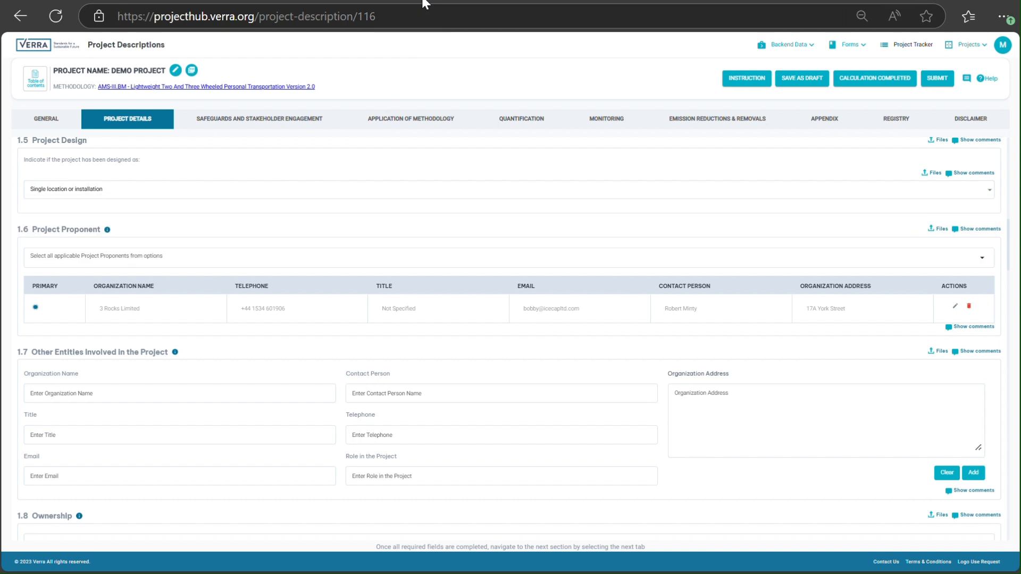
Step: Browse the Project Proponent options in section 1.6, close the list without adding one, and read the help note of section 1.7
{"action": "left_click", "coordinate": [427, 259]}
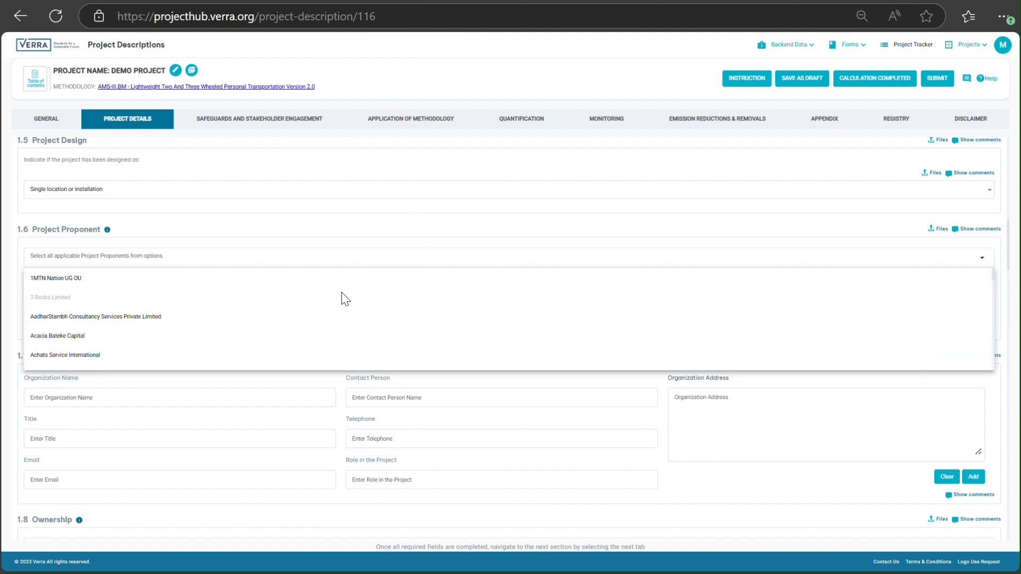
{"action": "scroll", "coordinate": [303, 334], "scroll_direction": "down", "scroll_amount": 5}
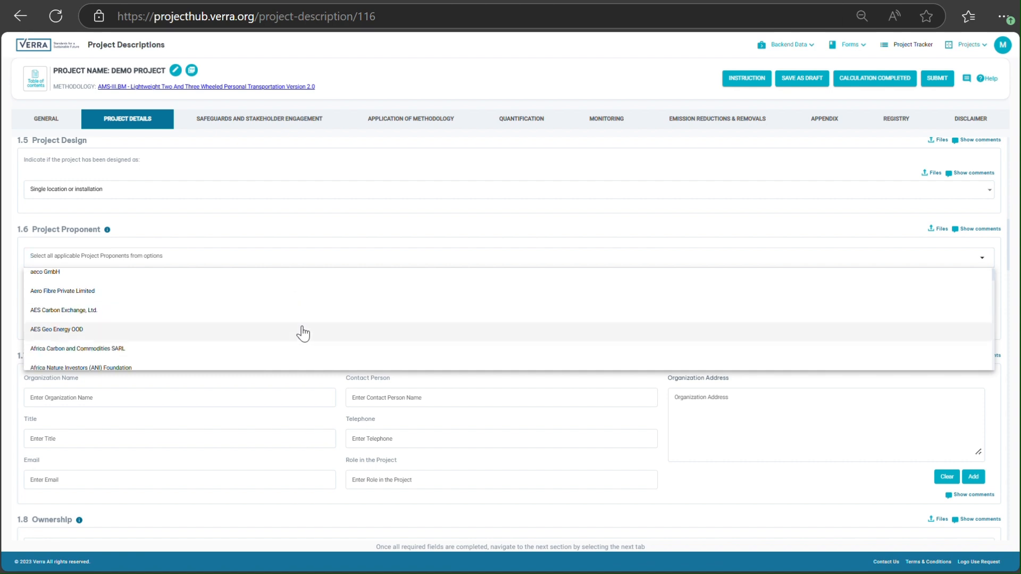
{"action": "left_click", "coordinate": [334, 235]}
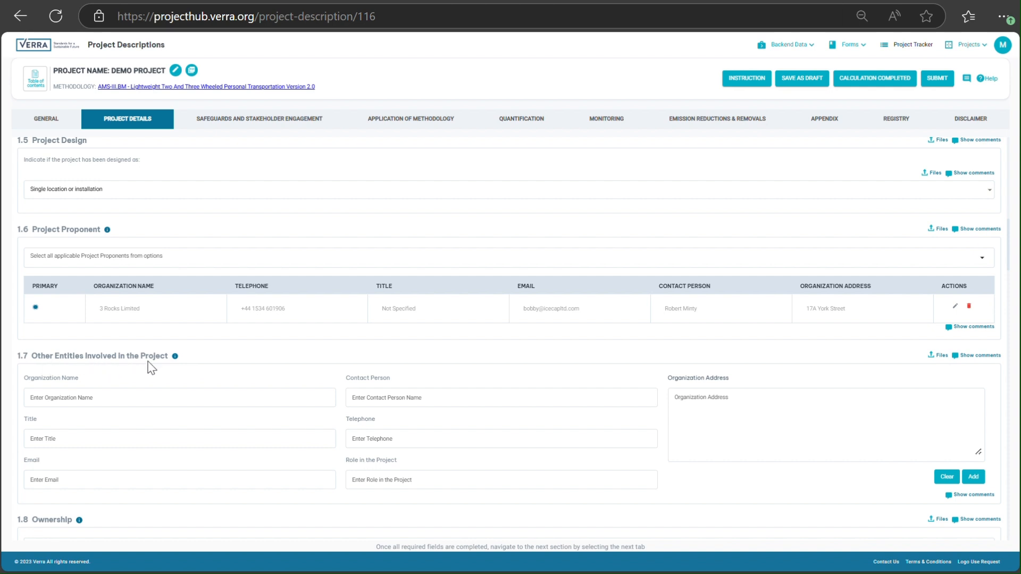
{"action": "mouse_move", "coordinate": [175, 359]}
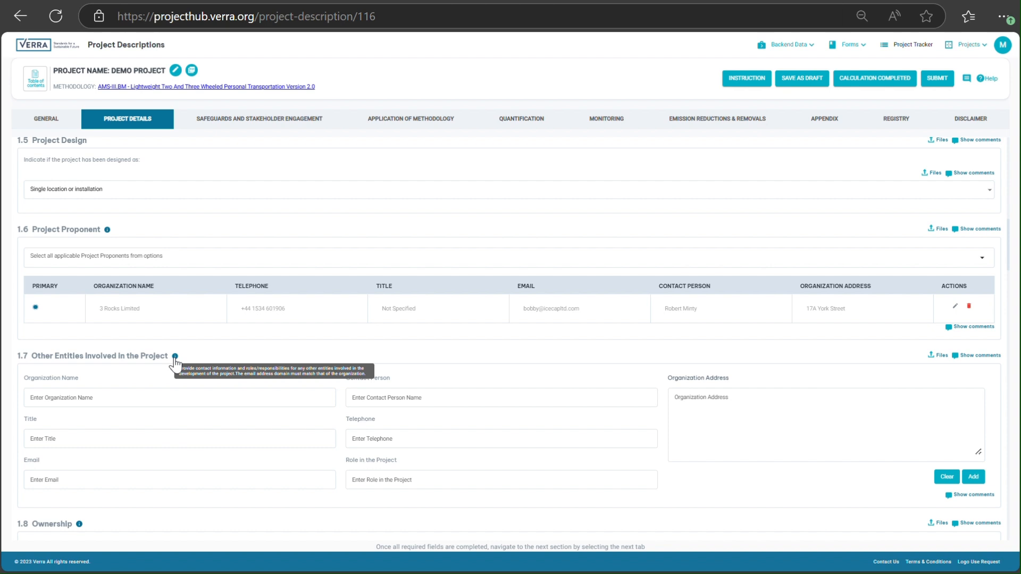
Step: Review the Project Details fields from Project Start Date and Crediting Period through to the Project Location form in section 1.13
{"action": "scroll", "coordinate": [175, 363], "scroll_direction": "down", "scroll_amount": 7}
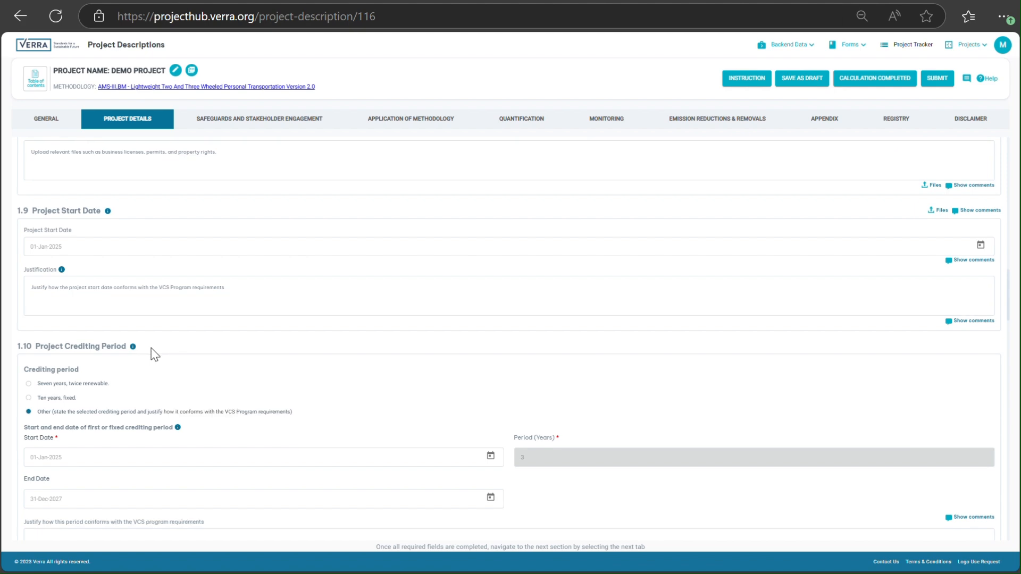
{"action": "scroll", "coordinate": [155, 355], "scroll_direction": "down", "scroll_amount": 6}
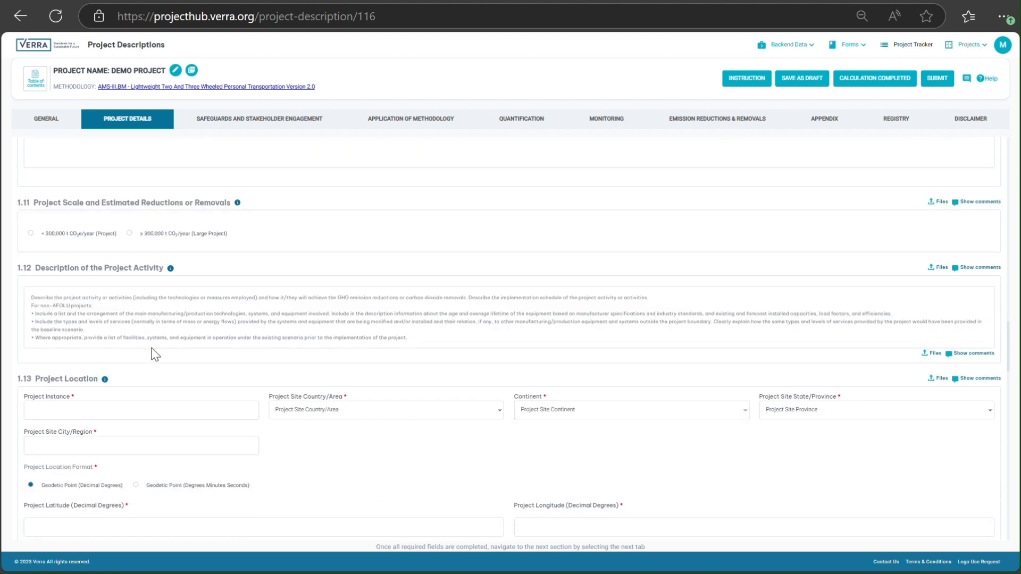
{"action": "scroll", "coordinate": [154, 354], "scroll_direction": "down", "scroll_amount": 2}
{"action": "scroll", "coordinate": [154, 355], "scroll_direction": "down", "scroll_amount": 2}
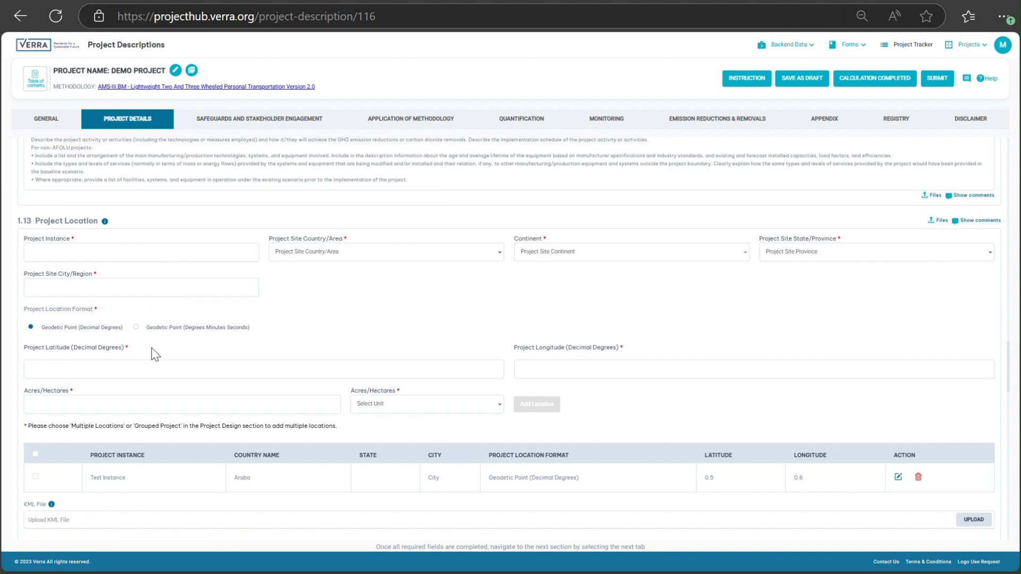
{"action": "scroll", "coordinate": [155, 355], "scroll_direction": "up", "scroll_amount": 2}
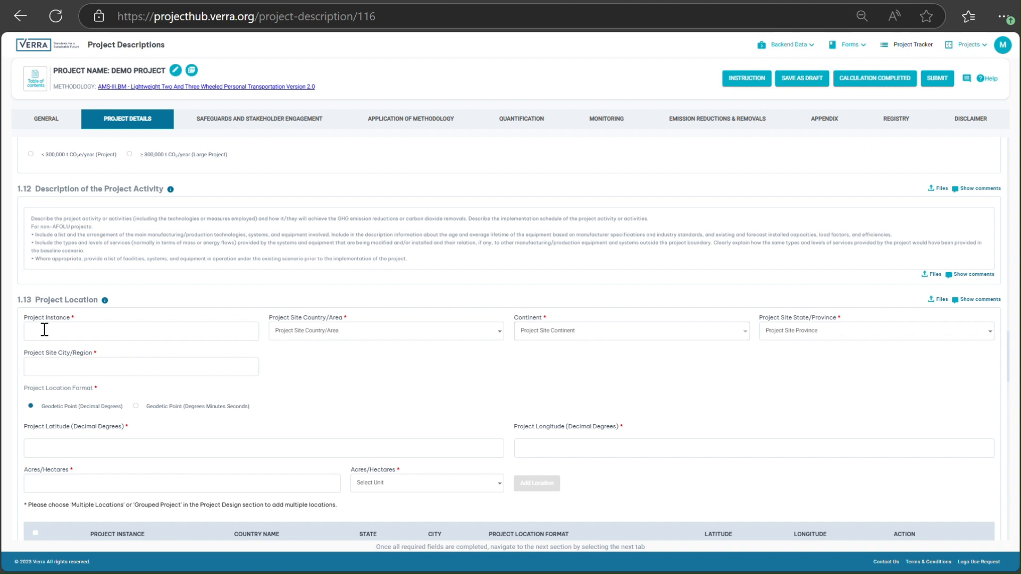
Step: Examine the Project Location table, the KML file upload field and the satellite map in section 1.13
{"action": "scroll", "coordinate": [44, 330], "scroll_direction": "down", "scroll_amount": 5}
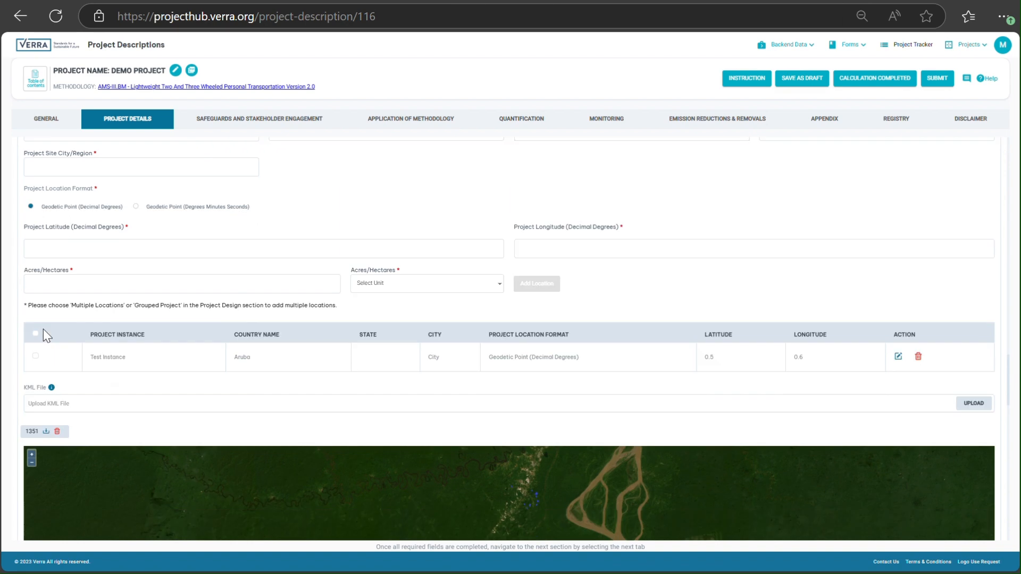
{"action": "scroll", "coordinate": [43, 330], "scroll_direction": "down", "scroll_amount": 1}
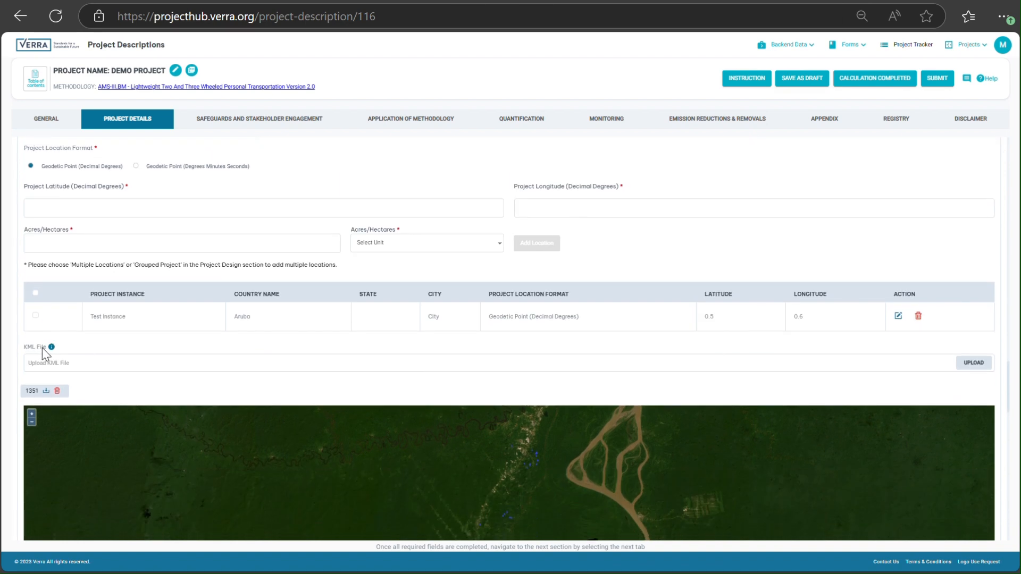
{"action": "scroll", "coordinate": [318, 384], "scroll_direction": "down", "scroll_amount": 2}
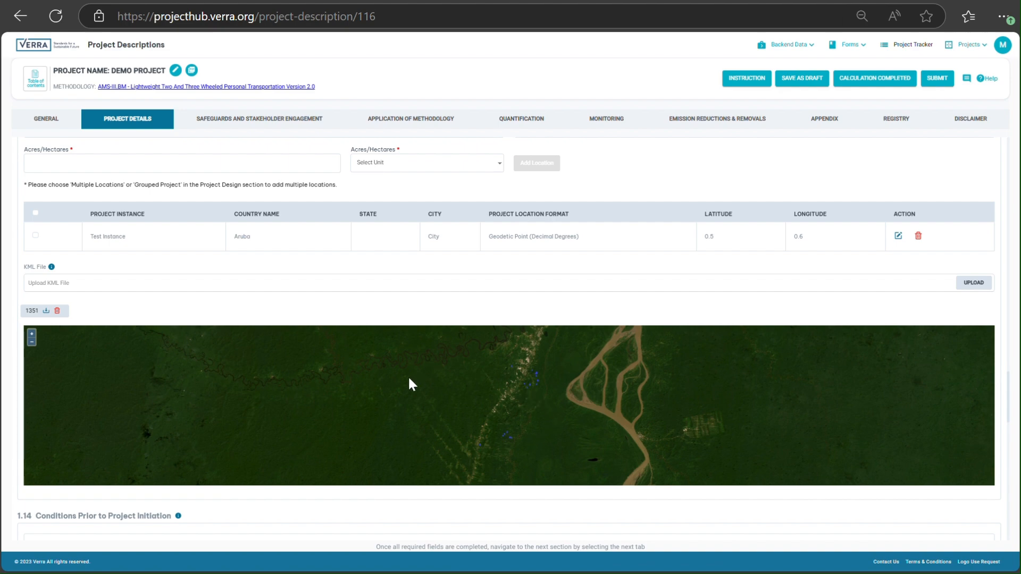
{"action": "scroll", "coordinate": [407, 376], "scroll_direction": "up", "scroll_amount": 1}
{"action": "scroll", "coordinate": [384, 497], "scroll_direction": "down", "scroll_amount": 2}
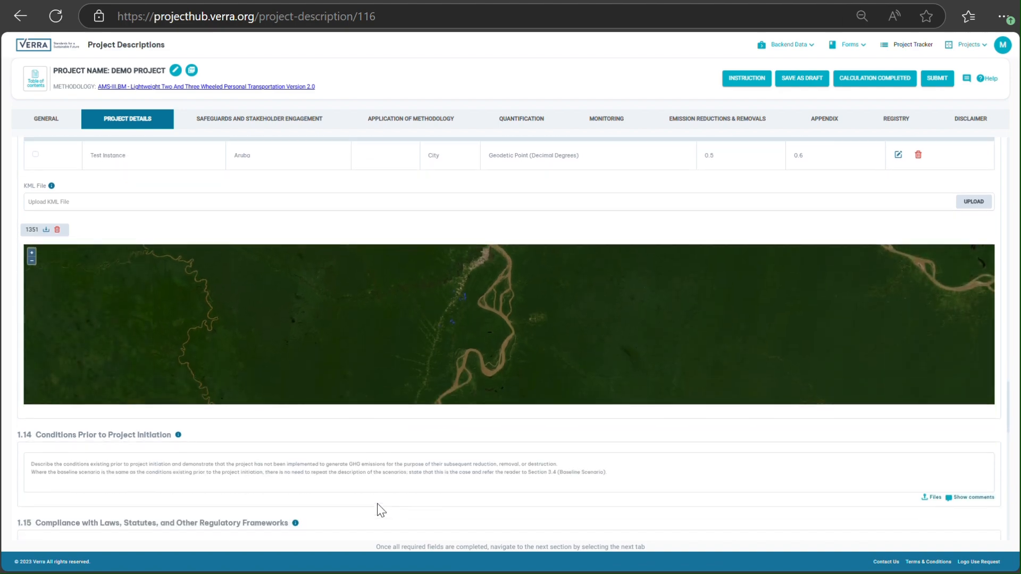
Step: Review the double counting questions of Project Details and the stakeholder identification and consultation fields in Safeguards and Stakeholder Engagement
{"action": "scroll", "coordinate": [381, 508], "scroll_direction": "down", "scroll_amount": 10}
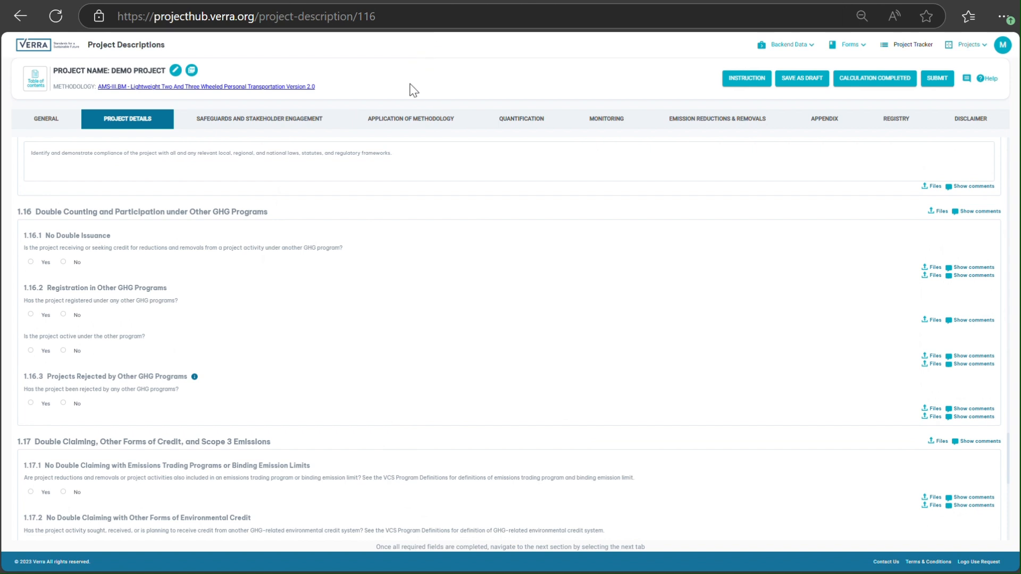
{"action": "left_click", "coordinate": [274, 129]}
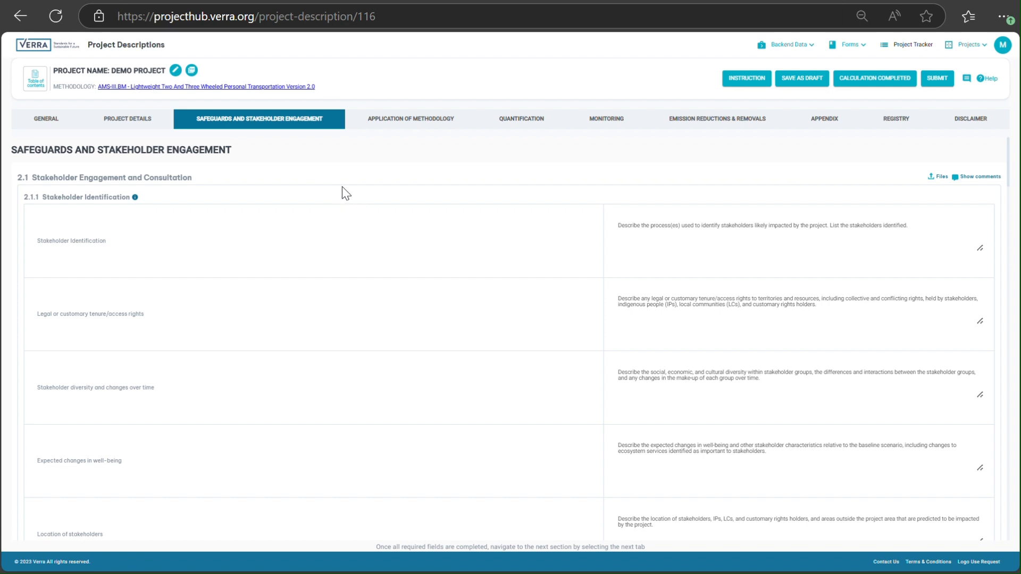
{"action": "scroll", "coordinate": [346, 193], "scroll_direction": "down", "scroll_amount": 5}
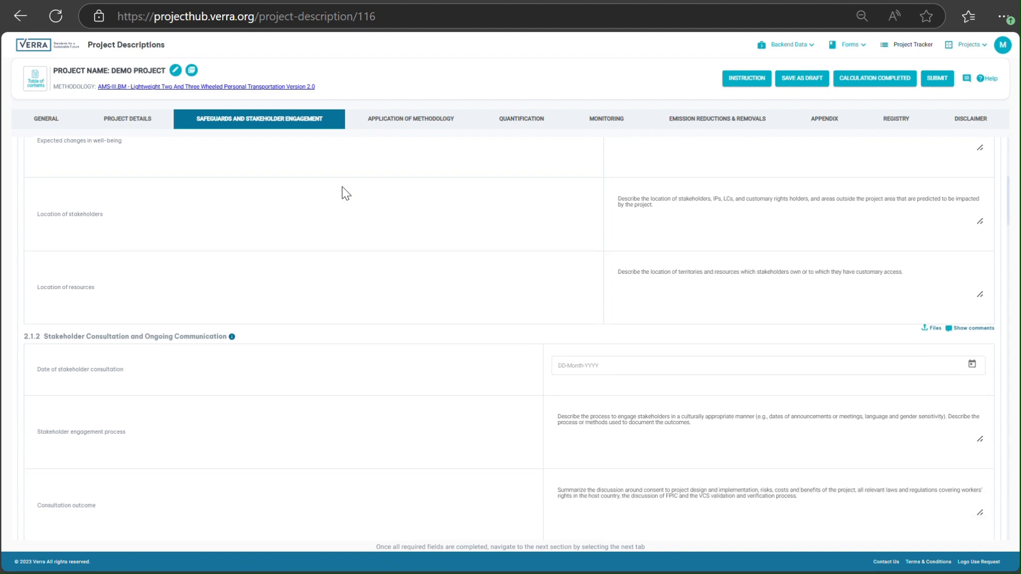
Step: Add a row to the Title and Reference of Methodology table in Application of Methodology and set its type to Methodology
{"action": "left_click", "coordinate": [427, 126]}
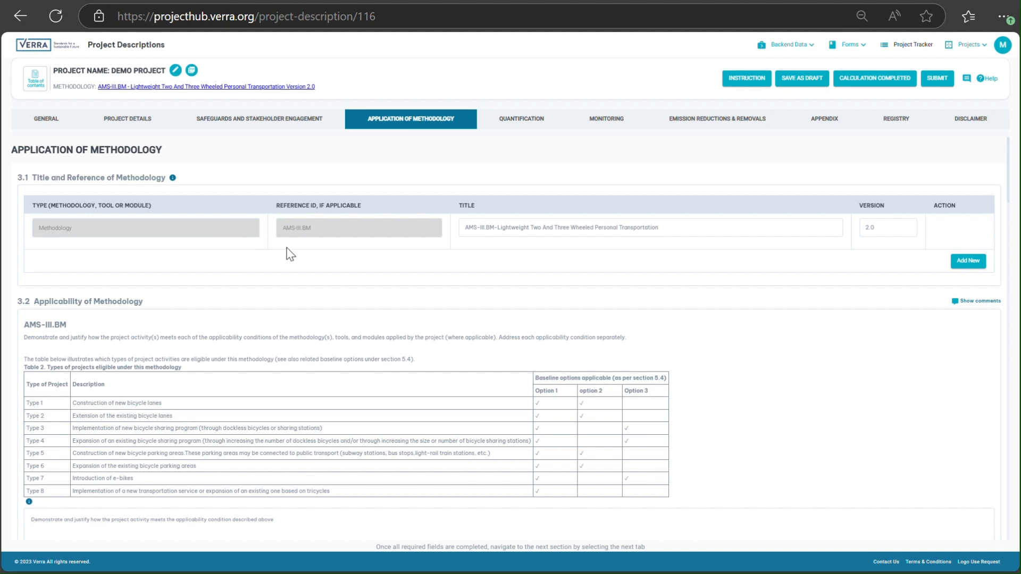
{"action": "left_click", "coordinate": [955, 262]}
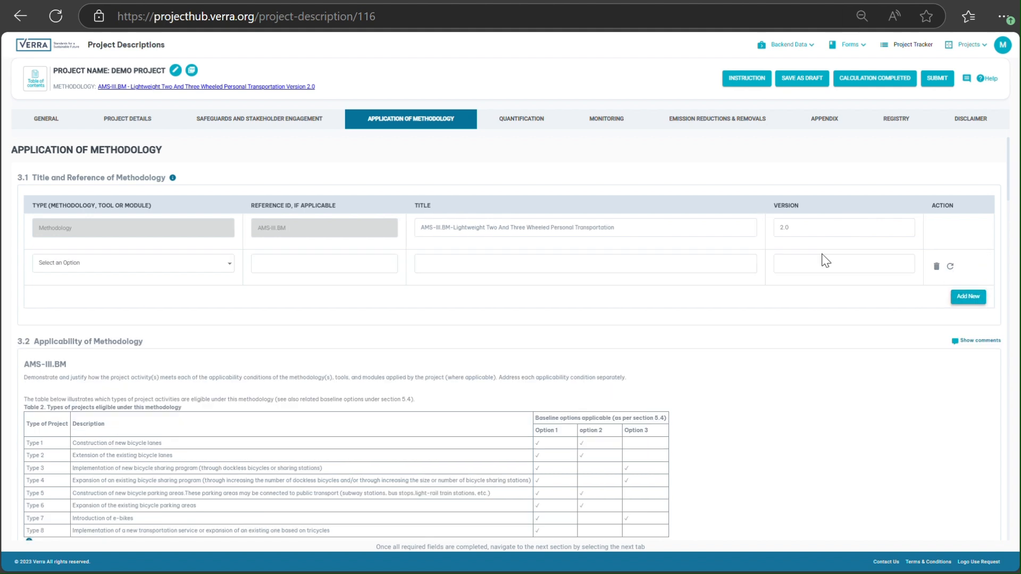
{"action": "left_click", "coordinate": [219, 264]}
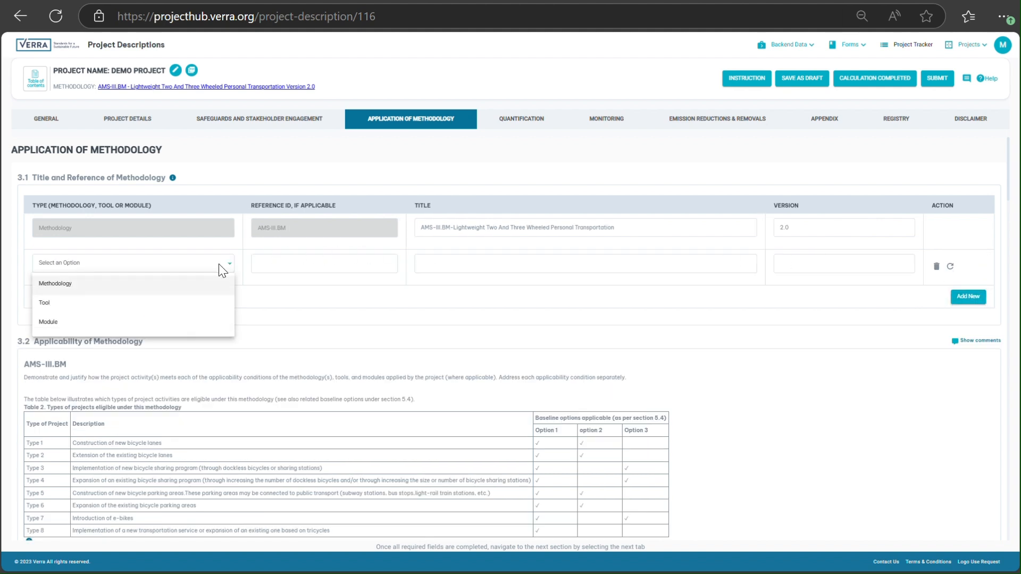
{"action": "left_click", "coordinate": [145, 291]}
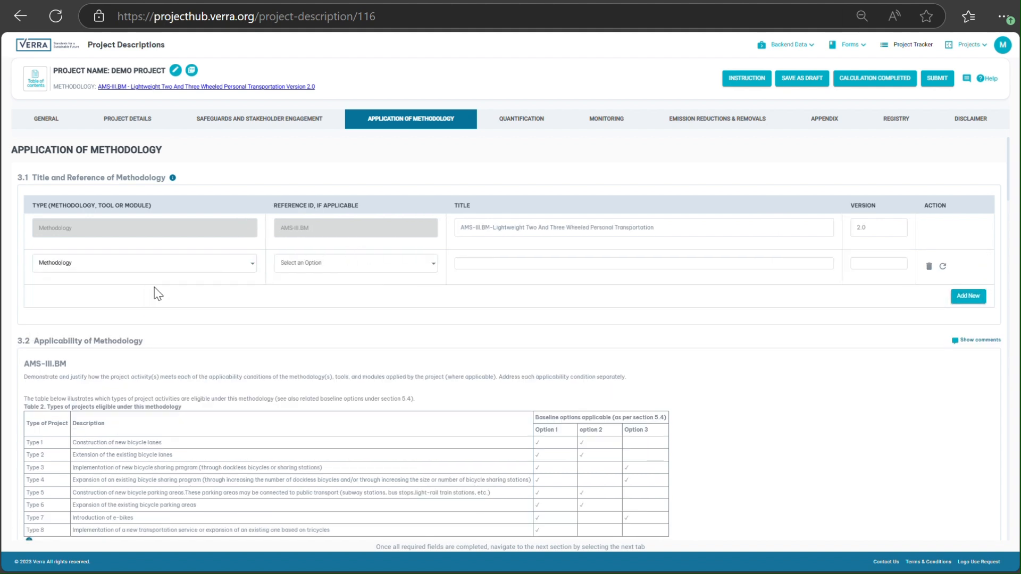
Step: Change the added methodology row's type to Tool and then Module, and delete the row
{"action": "left_click", "coordinate": [249, 268]}
{"action": "left_click", "coordinate": [191, 301]}
{"action": "left_click", "coordinate": [228, 269]}
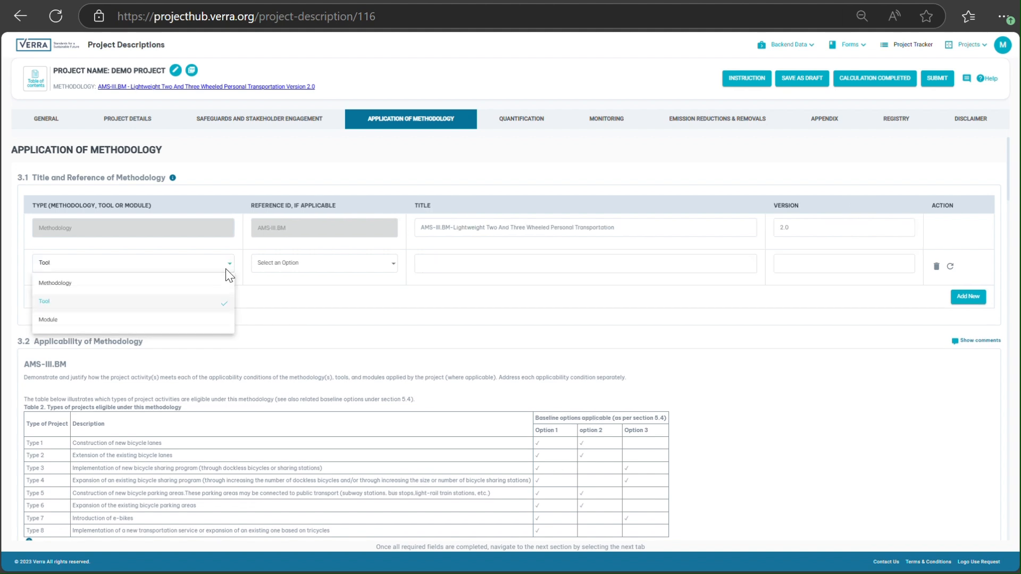
{"action": "left_click", "coordinate": [221, 320]}
{"action": "left_click", "coordinate": [269, 264]}
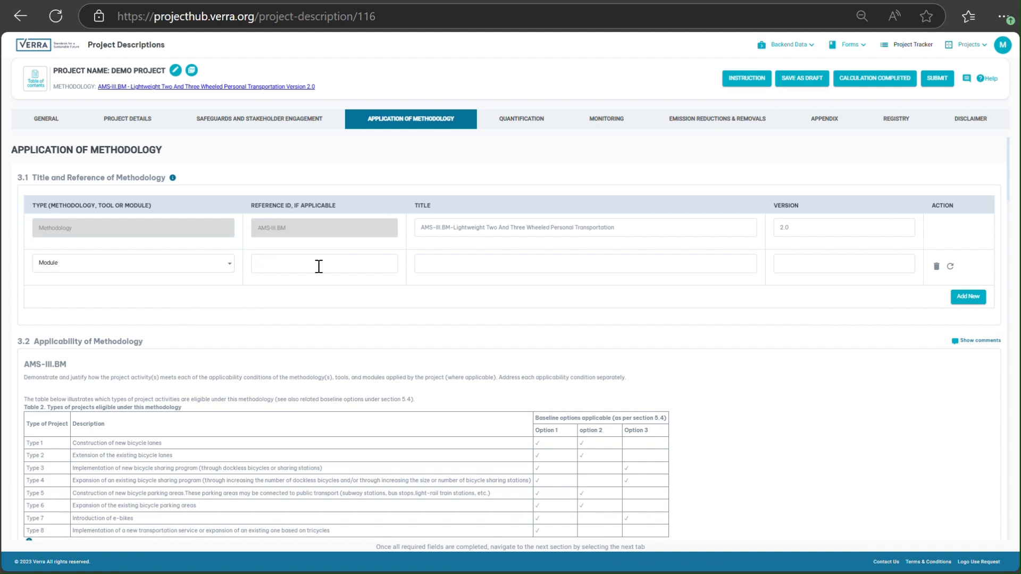
{"action": "left_click", "coordinate": [936, 267]}
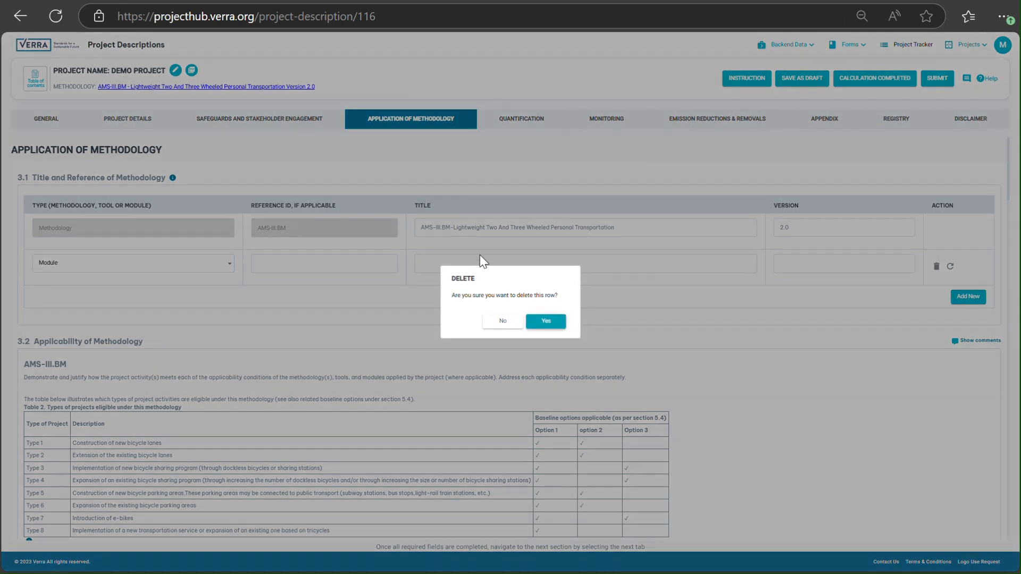
{"action": "left_click", "coordinate": [544, 321]}
Step: Review the Application of Methodology sections from Applicability and Project Boundary through Baseline Scenario and Additionality to Methodology Deviations
{"action": "scroll", "coordinate": [535, 325], "scroll_direction": "down", "scroll_amount": 10}
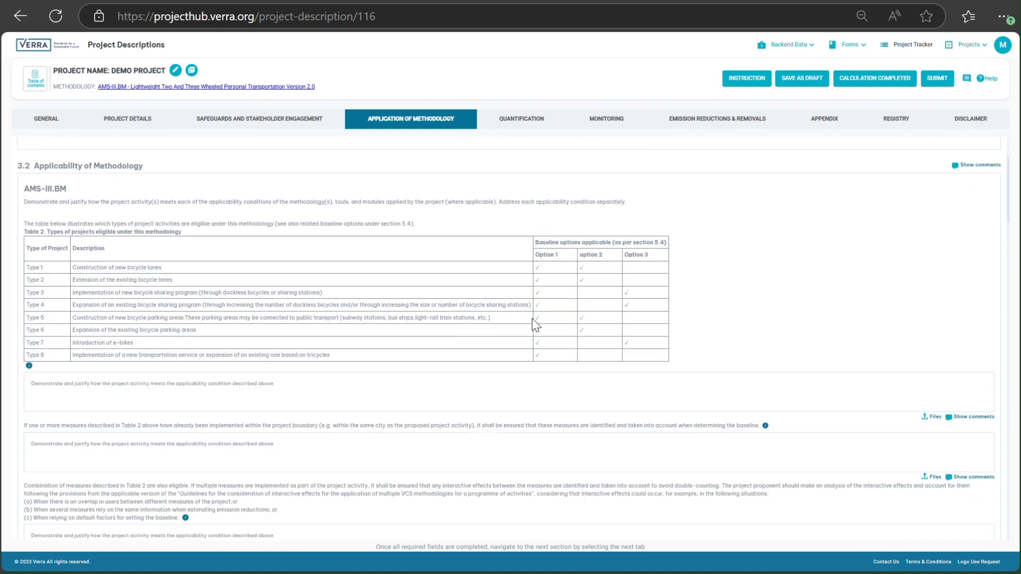
{"action": "scroll", "coordinate": [536, 325], "scroll_direction": "down", "scroll_amount": 10}
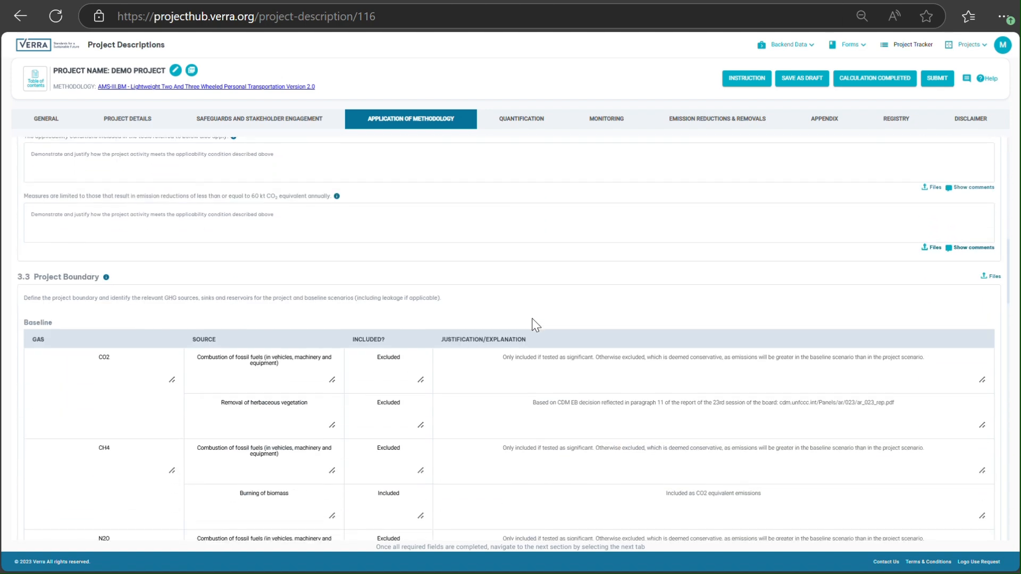
{"action": "scroll", "coordinate": [534, 325], "scroll_direction": "down", "scroll_amount": 3}
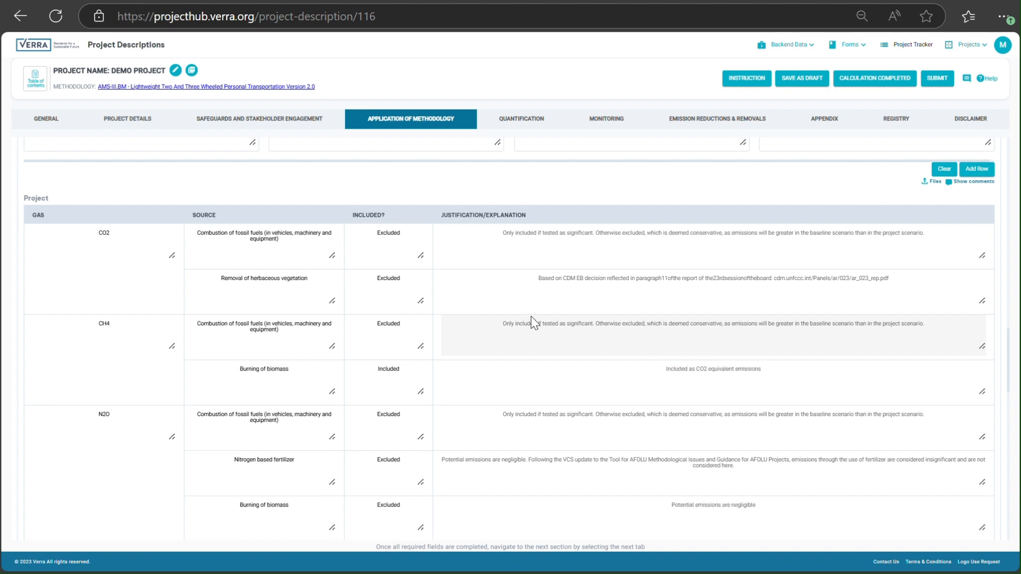
{"action": "scroll", "coordinate": [531, 316], "scroll_direction": "up", "scroll_amount": 1}
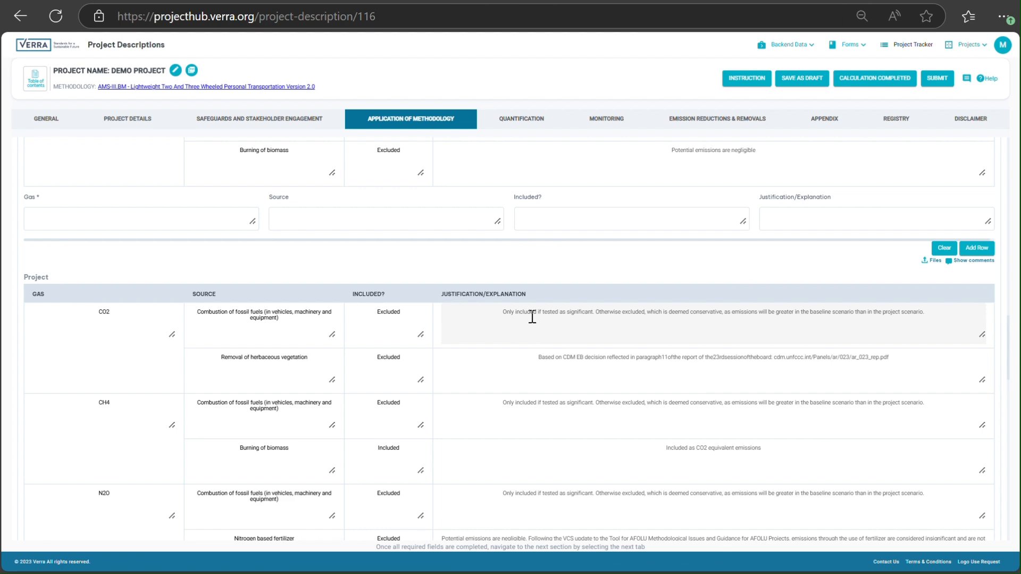
{"action": "scroll", "coordinate": [531, 317], "scroll_direction": "down", "scroll_amount": 15}
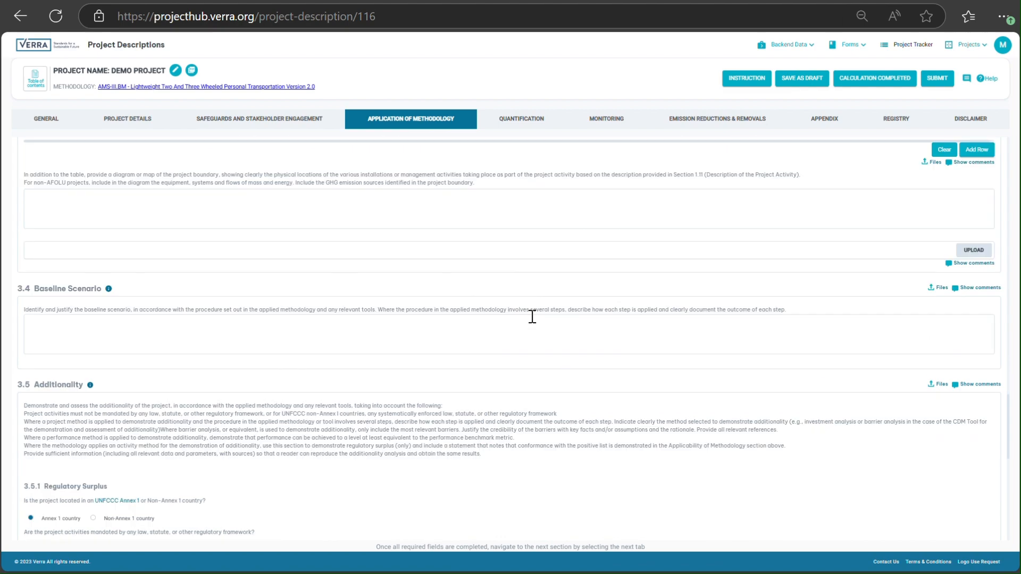
{"action": "scroll", "coordinate": [530, 316], "scroll_direction": "down", "scroll_amount": 1}
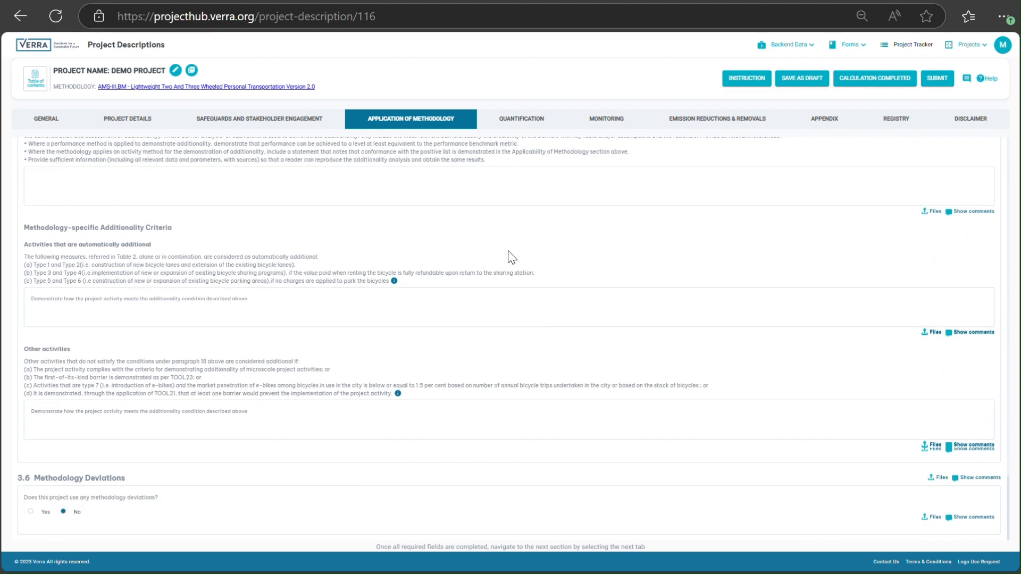
Step: Open Quantification and review the calculation engine choice and the baseline, project, leakage and estimated emission reduction sections 4.1 to 4.4
{"action": "left_click", "coordinate": [516, 121]}
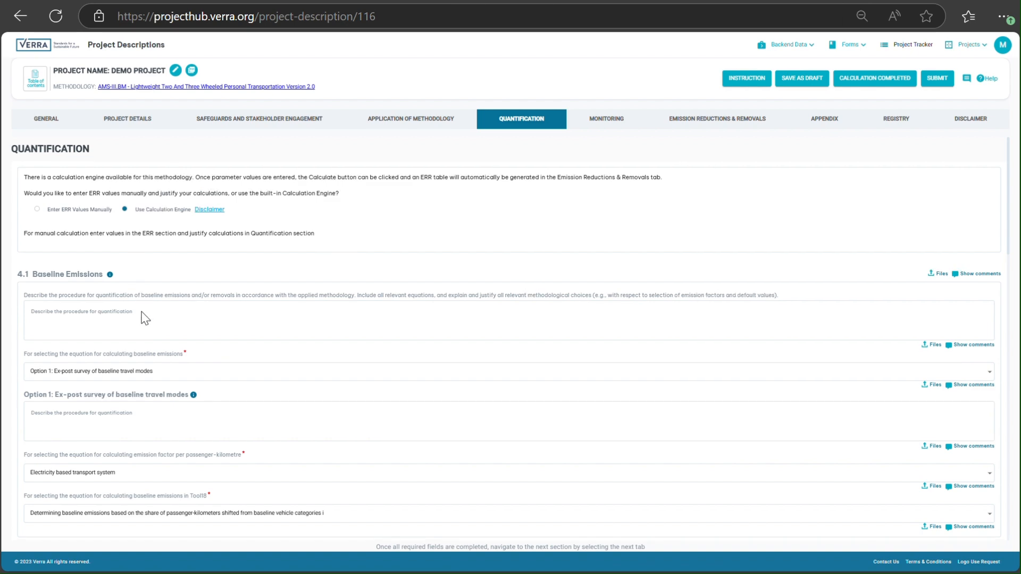
{"action": "scroll", "coordinate": [145, 318], "scroll_direction": "down", "scroll_amount": 1}
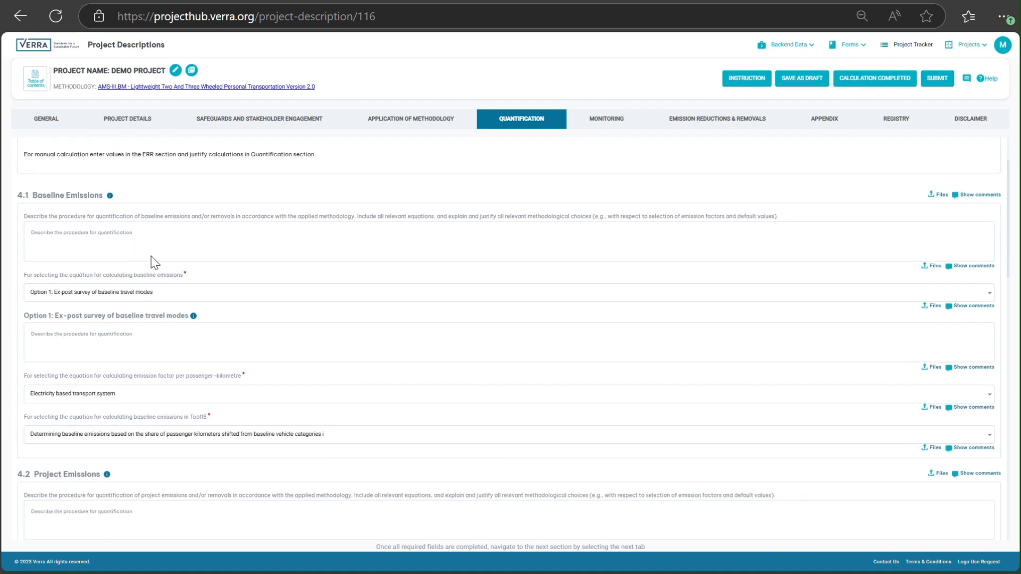
{"action": "scroll", "coordinate": [154, 263], "scroll_direction": "down", "scroll_amount": 2}
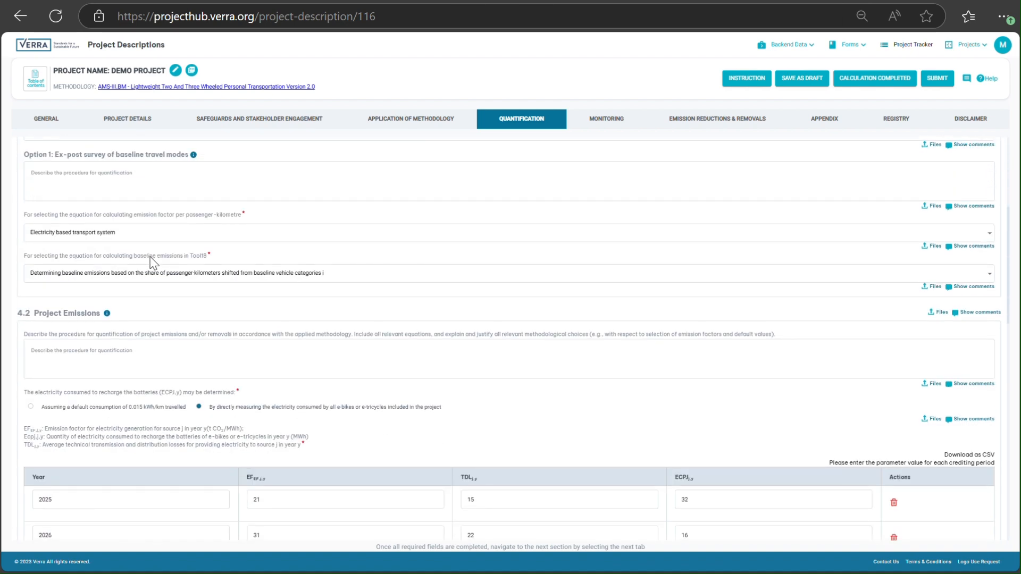
{"action": "scroll", "coordinate": [153, 262], "scroll_direction": "down", "scroll_amount": 6}
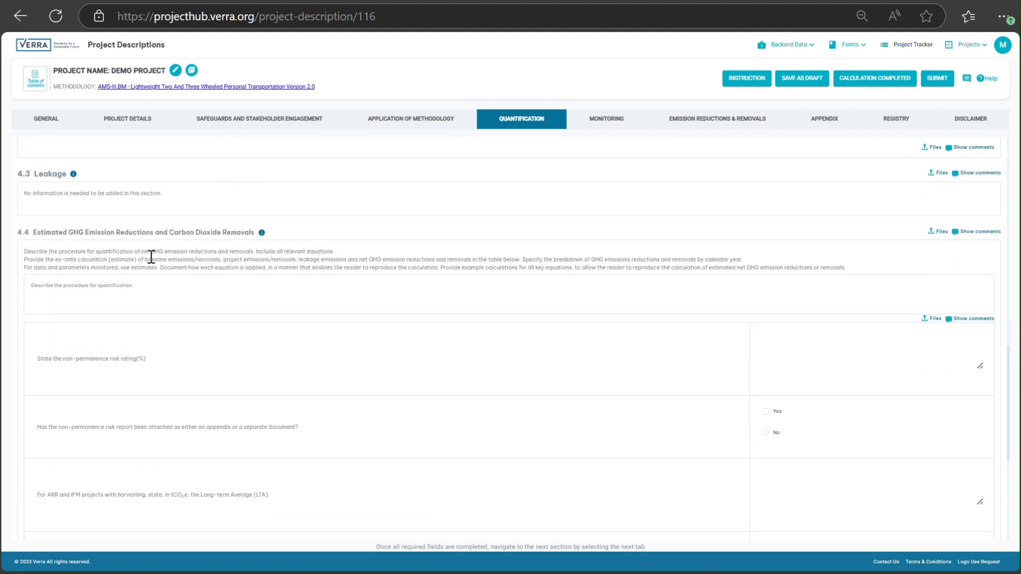
{"action": "scroll", "coordinate": [151, 260], "scroll_direction": "down", "scroll_amount": 4}
{"action": "scroll", "coordinate": [308, 242], "scroll_direction": "up", "scroll_amount": 2}
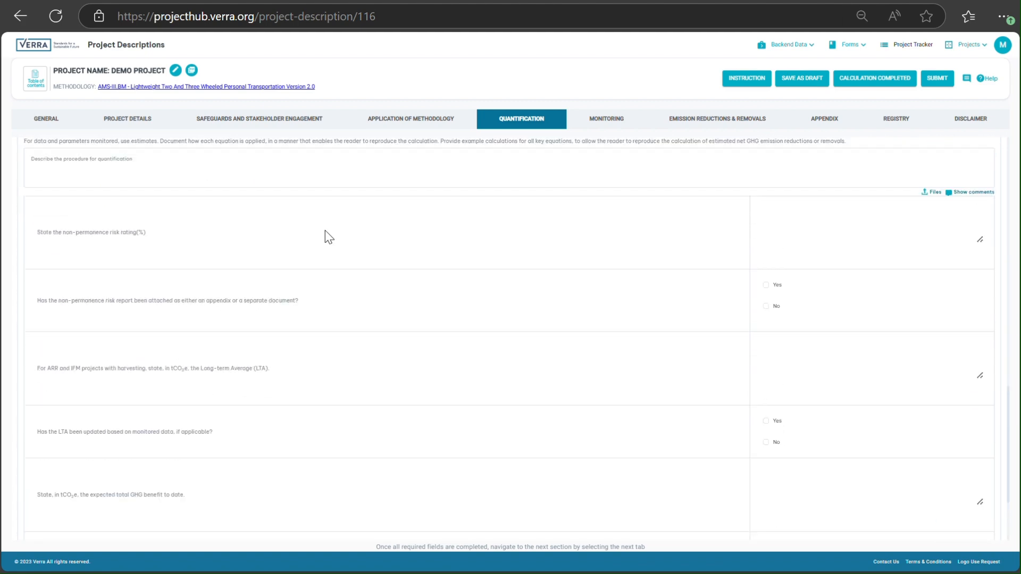
Step: Open Monitoring and expand the first data parameter, SFC, in section 5.1 to view its fields
{"action": "left_click", "coordinate": [608, 123]}
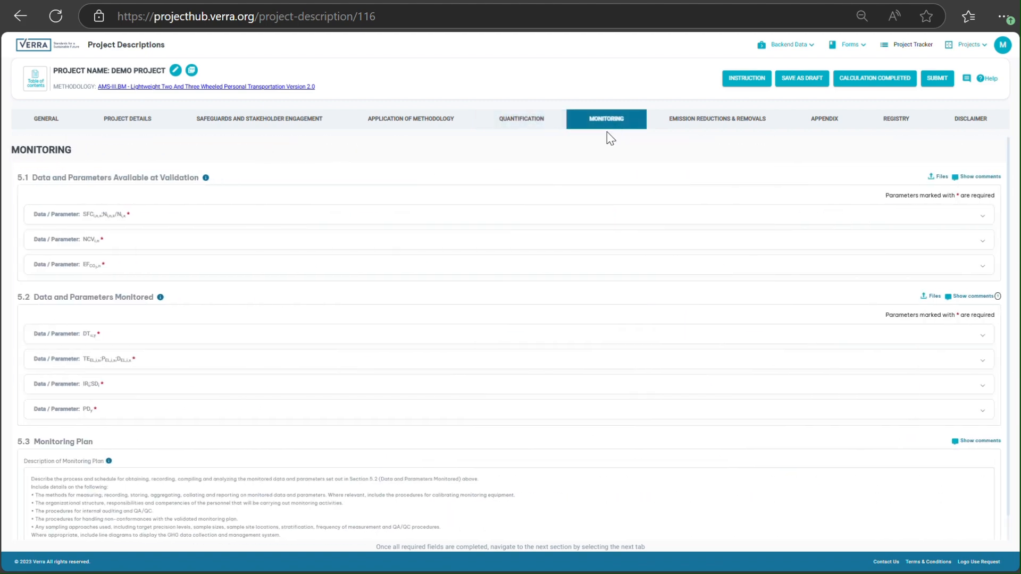
{"action": "left_click", "coordinate": [477, 223]}
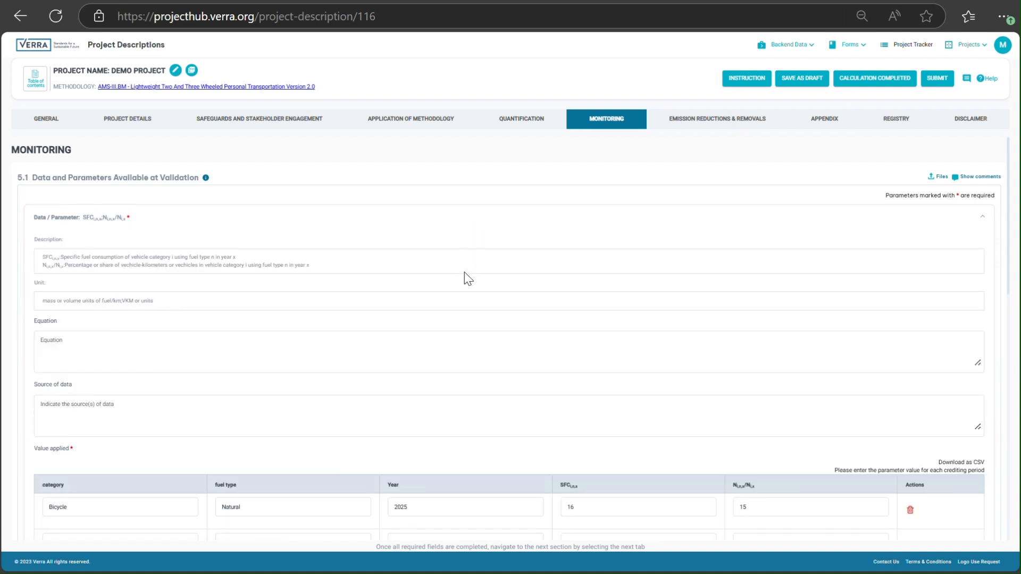
Step: Review the monitoring parameter value tables, save the draft, and run the calculation with the 2025 DT bikes value empty
{"action": "scroll", "coordinate": [463, 280], "scroll_direction": "down", "scroll_amount": 3}
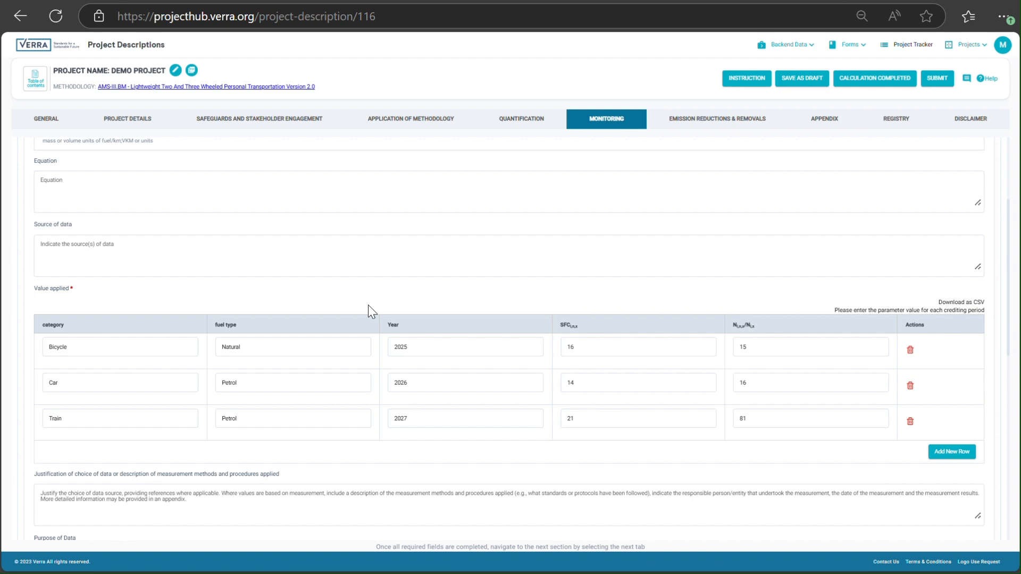
{"action": "left_click", "coordinate": [762, 348]}
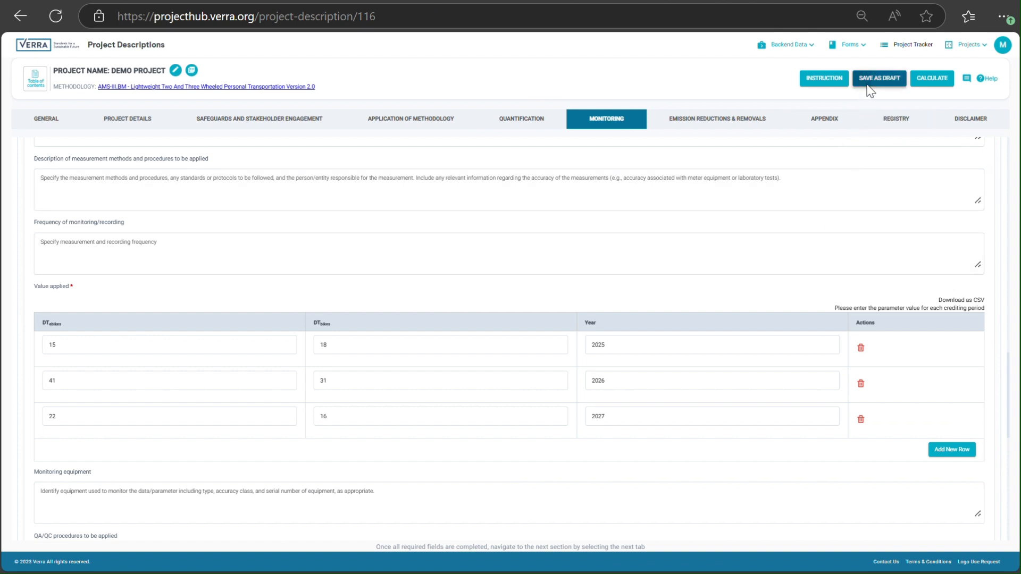
{"action": "left_click", "coordinate": [867, 84]}
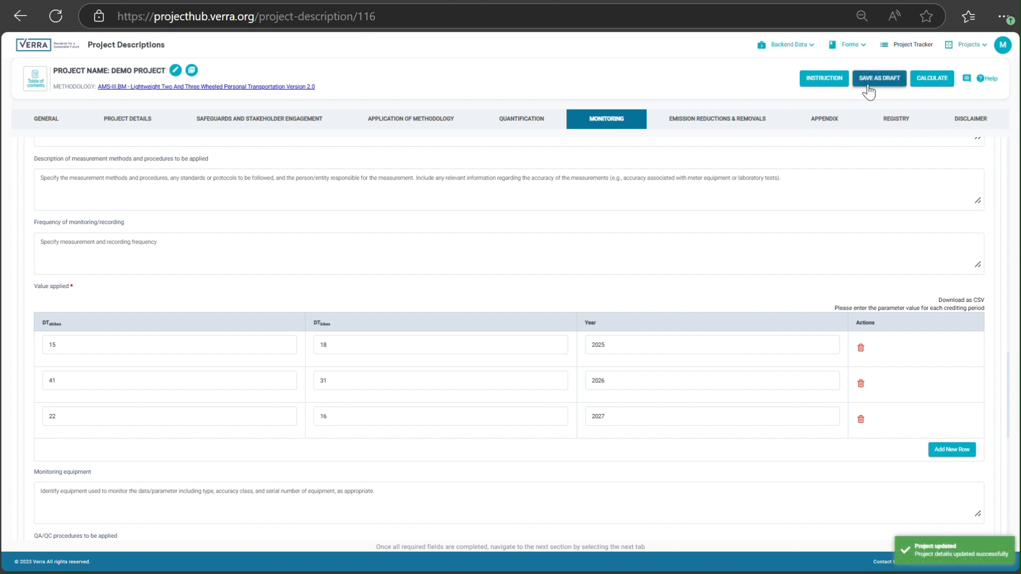
{"action": "left_click", "coordinate": [928, 84]}
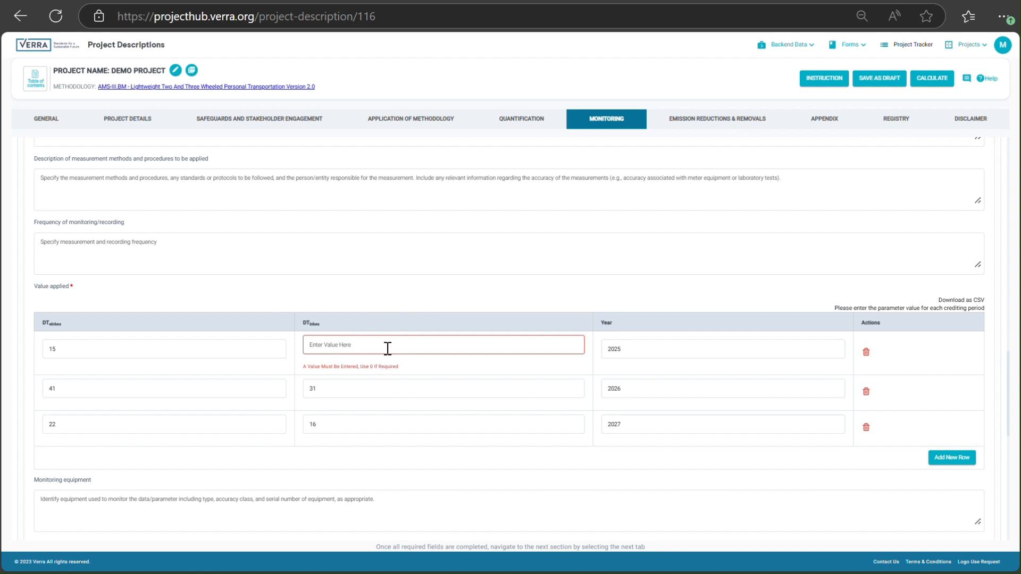
{"action": "left_click", "coordinate": [928, 78]}
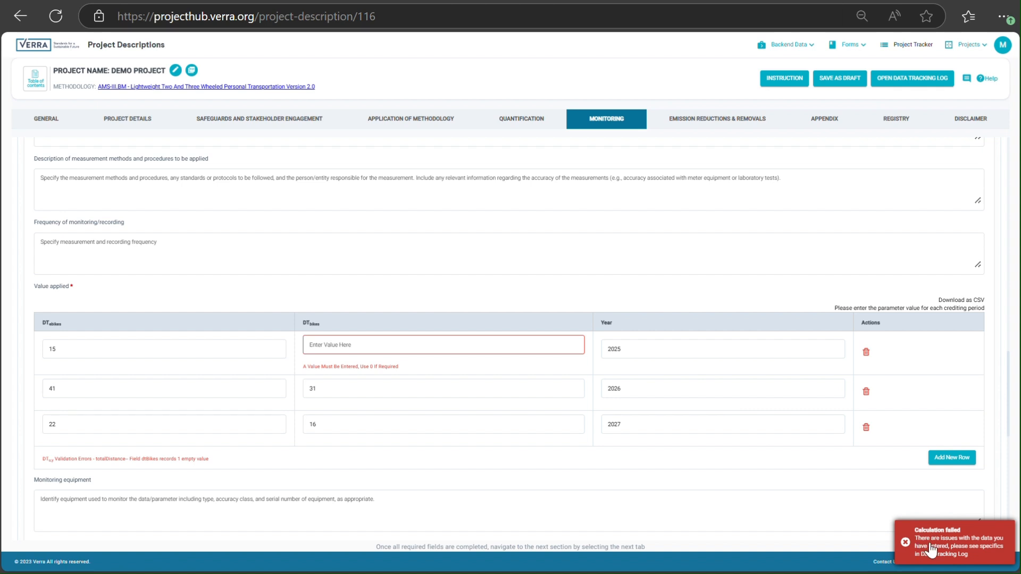
Step: Follow the DT error from the data tracking log to its source and set the 2025 DT bikes value to 10
{"action": "left_click", "coordinate": [887, 84]}
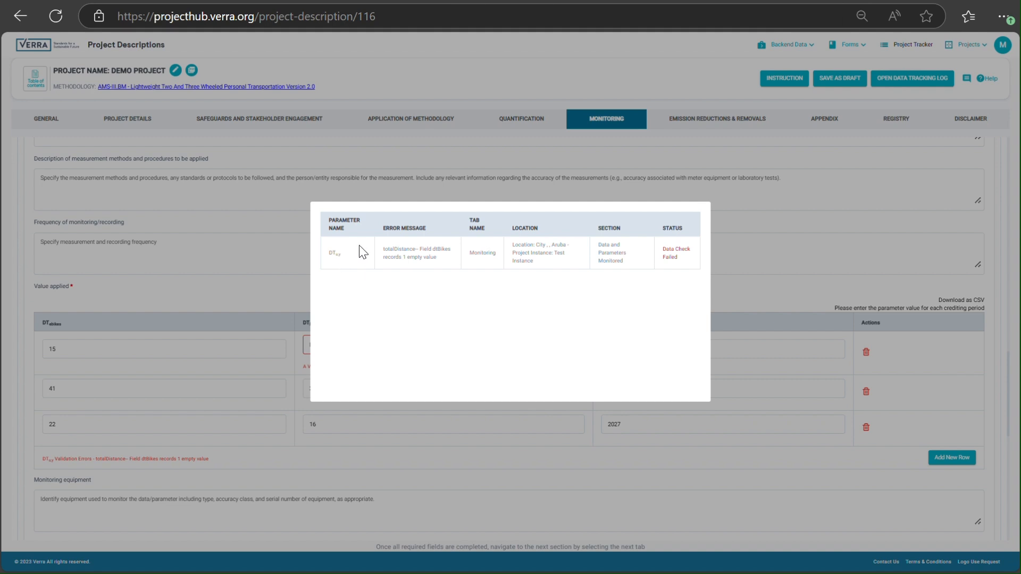
{"action": "left_click", "coordinate": [674, 262]}
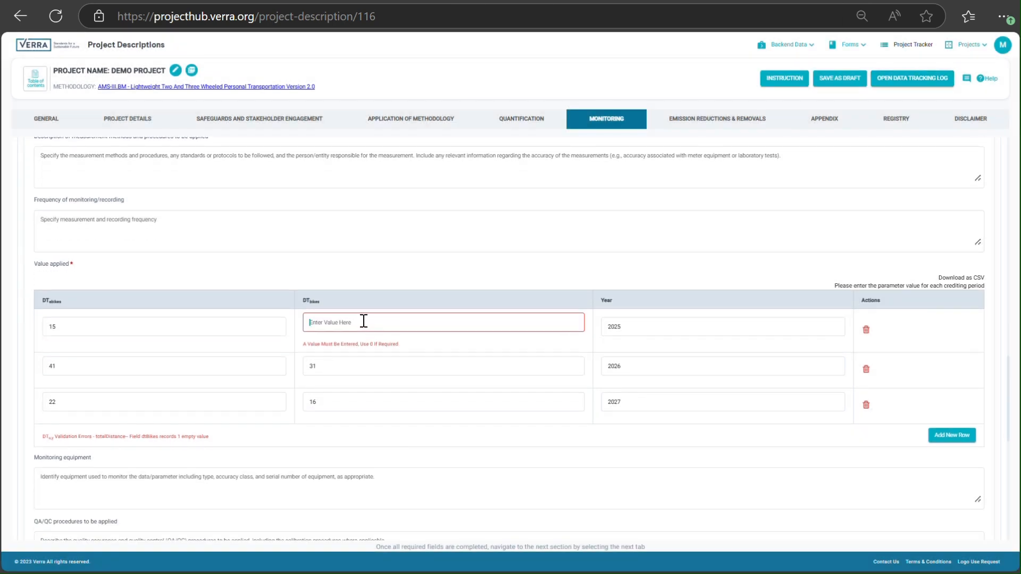
{"action": "type", "text": "10"}
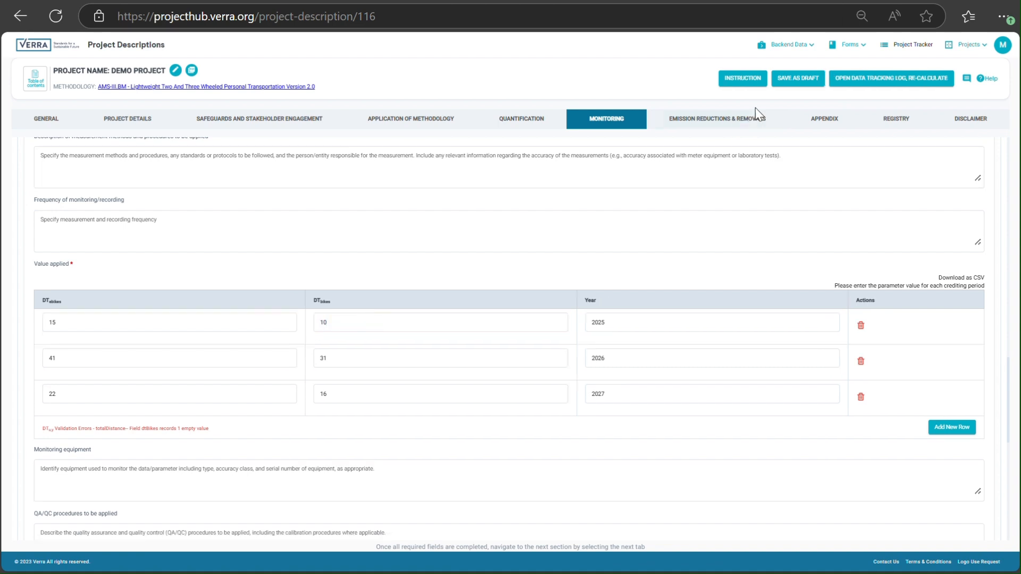
Step: Save the project description as a draft and re-calculate from the data tracking log
{"action": "left_click", "coordinate": [780, 84]}
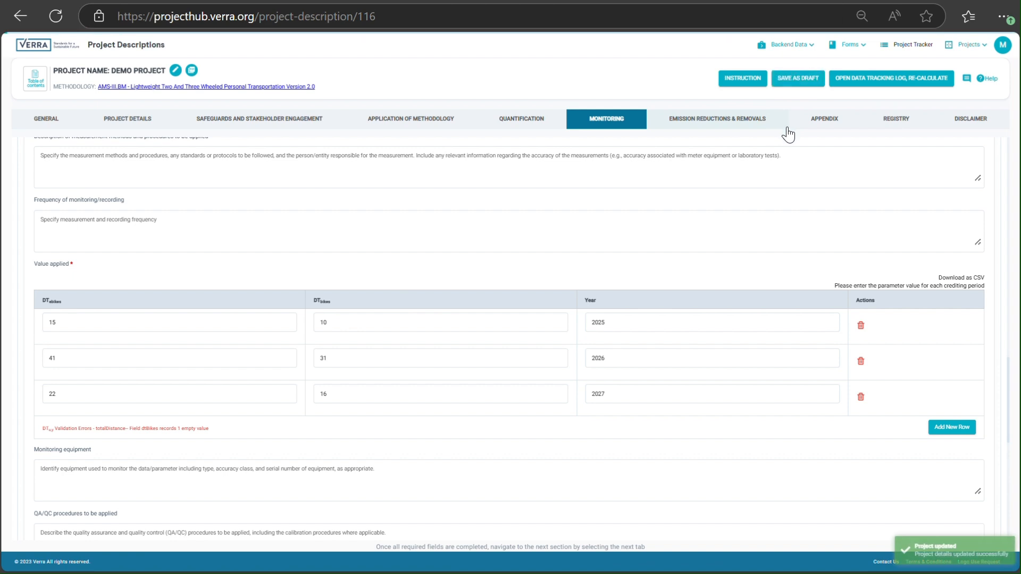
{"action": "left_click", "coordinate": [843, 84]}
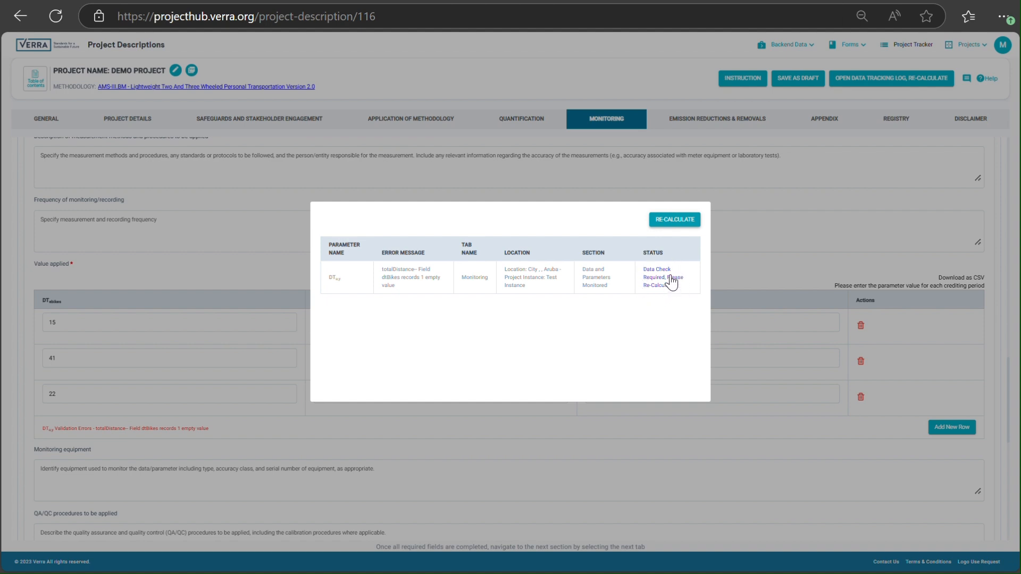
{"action": "left_click", "coordinate": [675, 220]}
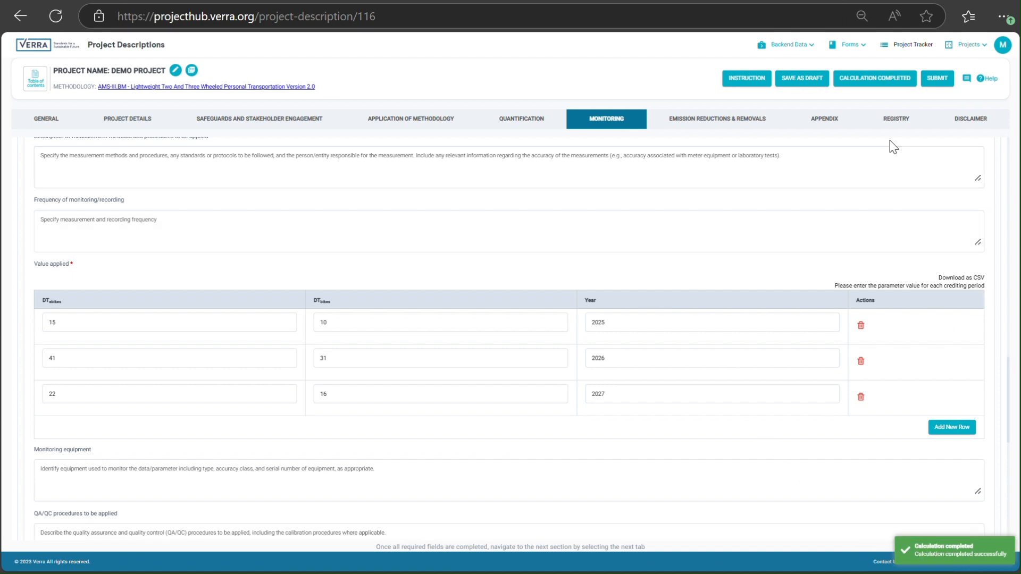
Step: Open Emission Reductions & Removals and review the net GHG tables by crediting year, instance ID and project instance
{"action": "left_click", "coordinate": [729, 128]}
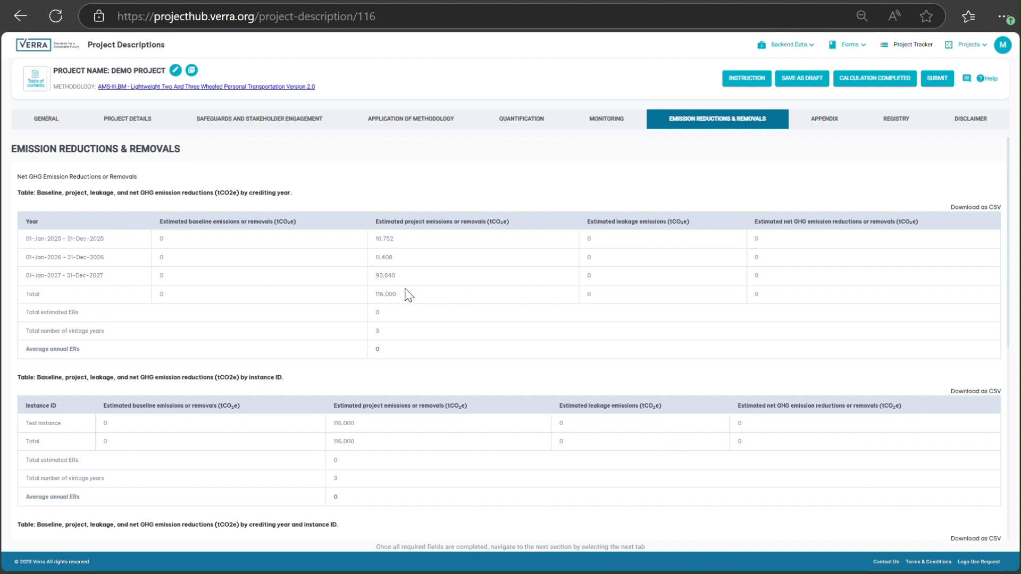
{"action": "scroll", "coordinate": [407, 293], "scroll_direction": "down", "scroll_amount": 5}
{"action": "scroll", "coordinate": [408, 293], "scroll_direction": "down", "scroll_amount": 1}
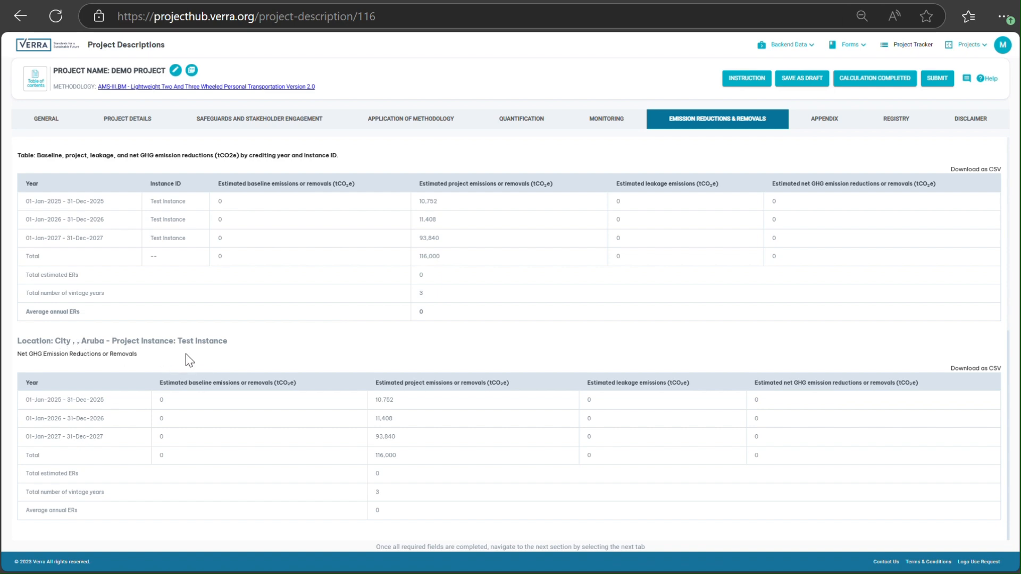
{"action": "scroll", "coordinate": [745, 317], "scroll_direction": "up", "scroll_amount": 3}
{"action": "scroll", "coordinate": [745, 317], "scroll_direction": "up", "scroll_amount": 3}
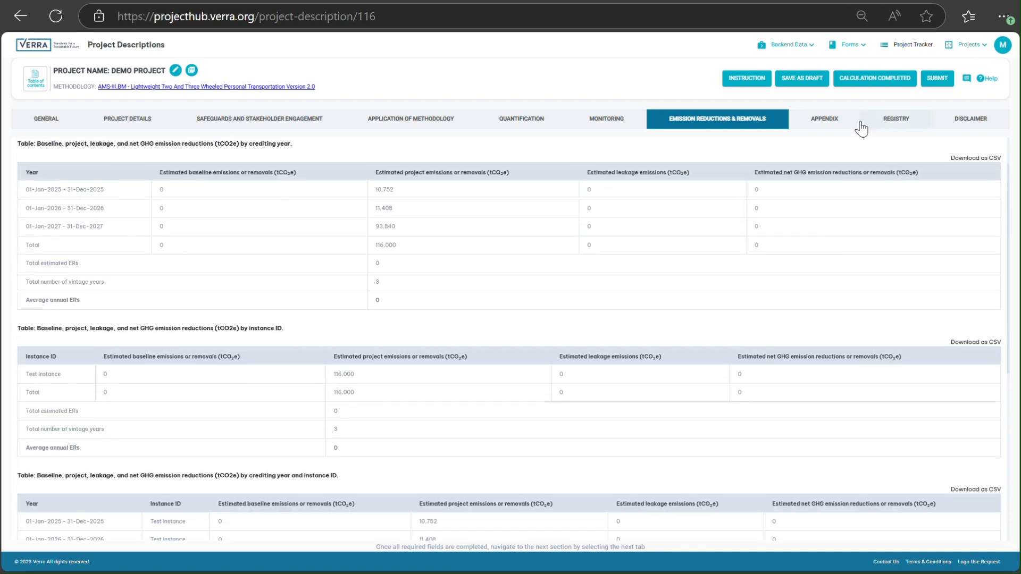
Step: Review the Appendix's calculation output and parameter tables, and view the Registry section's fields
{"action": "left_click", "coordinate": [830, 120]}
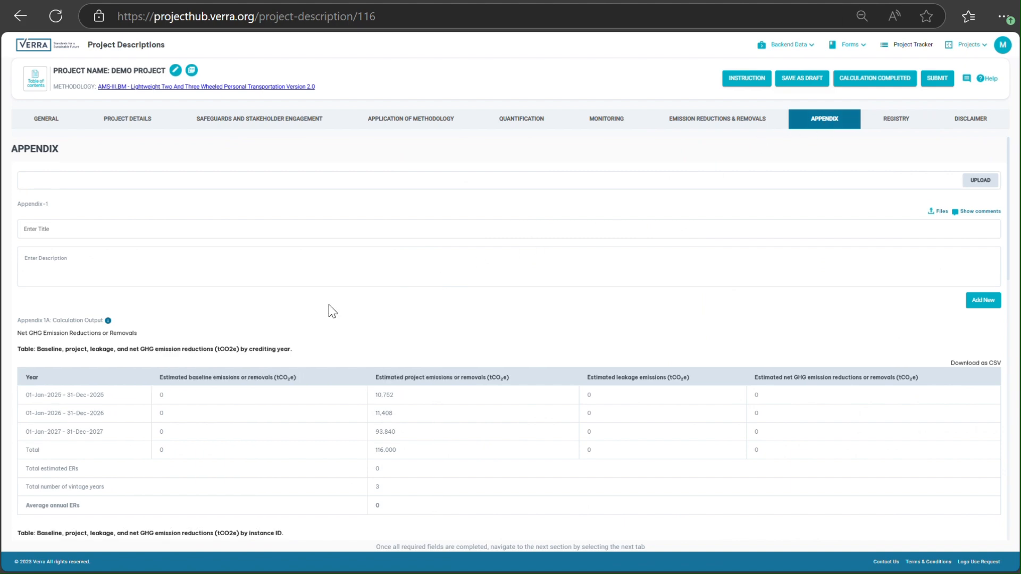
{"action": "scroll", "coordinate": [330, 311], "scroll_direction": "down", "scroll_amount": 2}
{"action": "scroll", "coordinate": [330, 311], "scroll_direction": "down", "scroll_amount": 4}
{"action": "scroll", "coordinate": [330, 311], "scroll_direction": "down", "scroll_amount": 8}
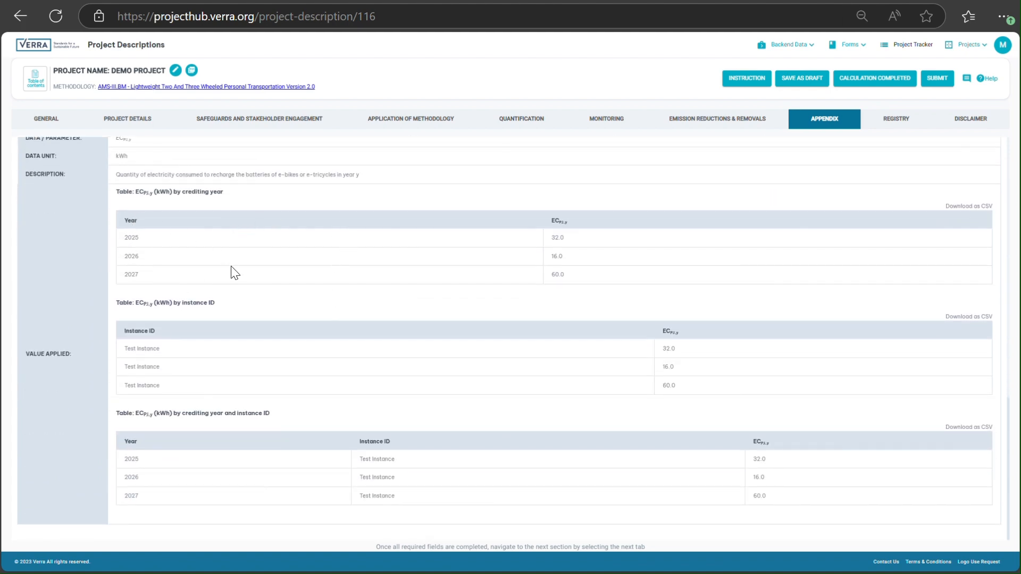
{"action": "scroll", "coordinate": [553, 316], "scroll_direction": "up", "scroll_amount": 6}
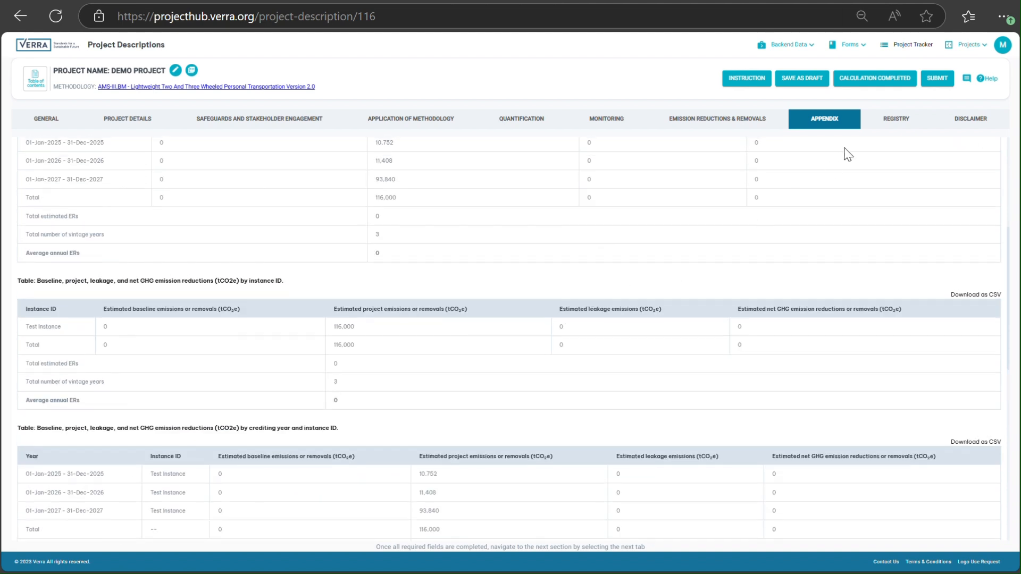
{"action": "left_click", "coordinate": [887, 122]}
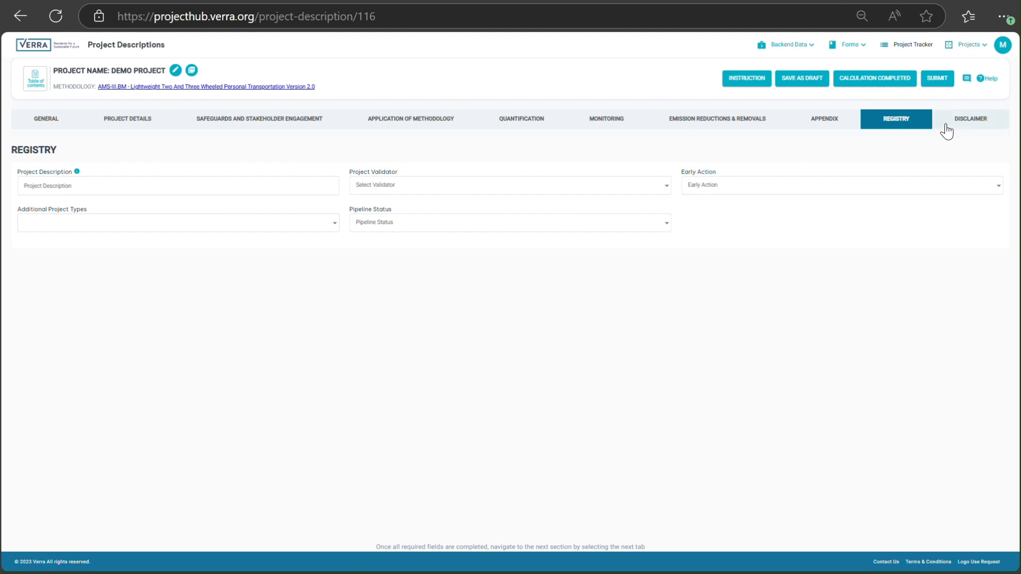
Step: From Emission Reductions & Removals, view the main comment thread and the help dialog offering the user guide PDF
{"action": "left_click", "coordinate": [748, 120]}
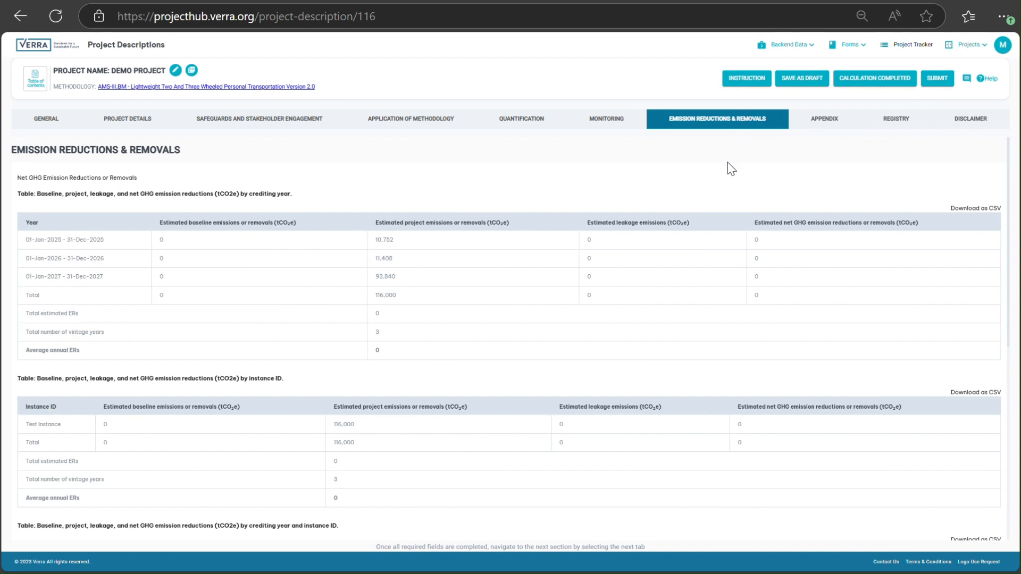
{"action": "left_click", "coordinate": [966, 80]}
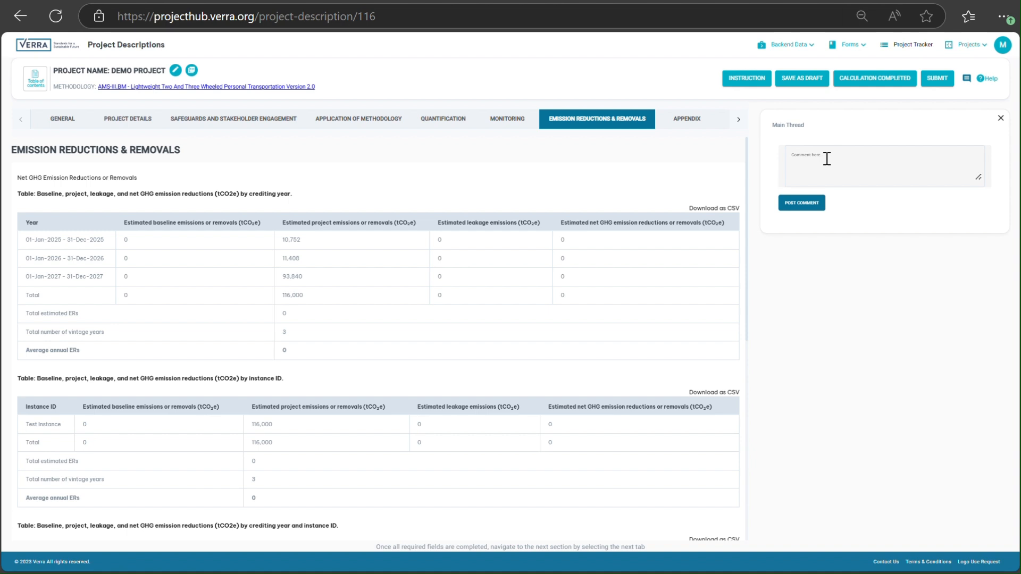
{"action": "left_click", "coordinate": [982, 80]}
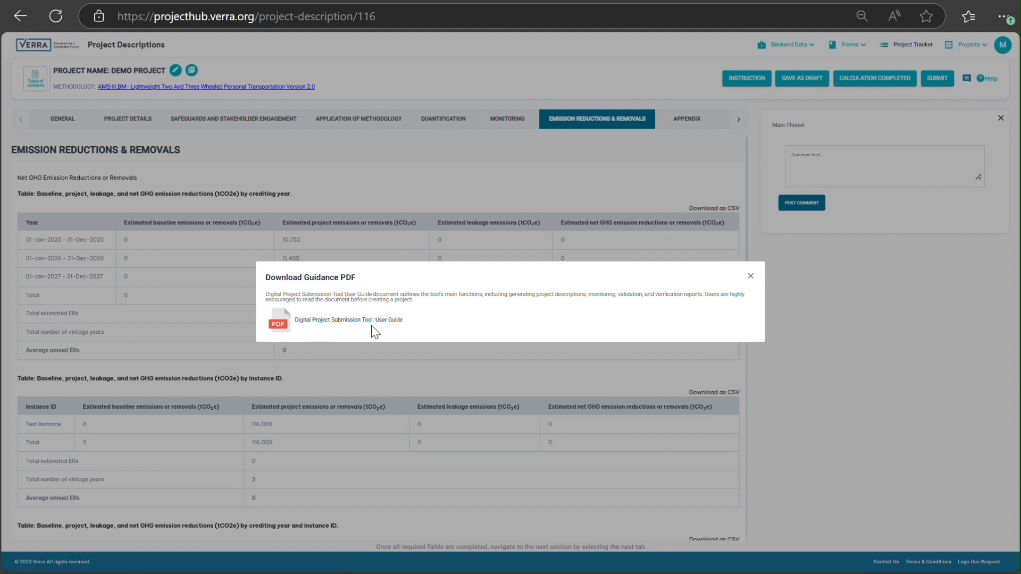
{"action": "left_click", "coordinate": [828, 304]}
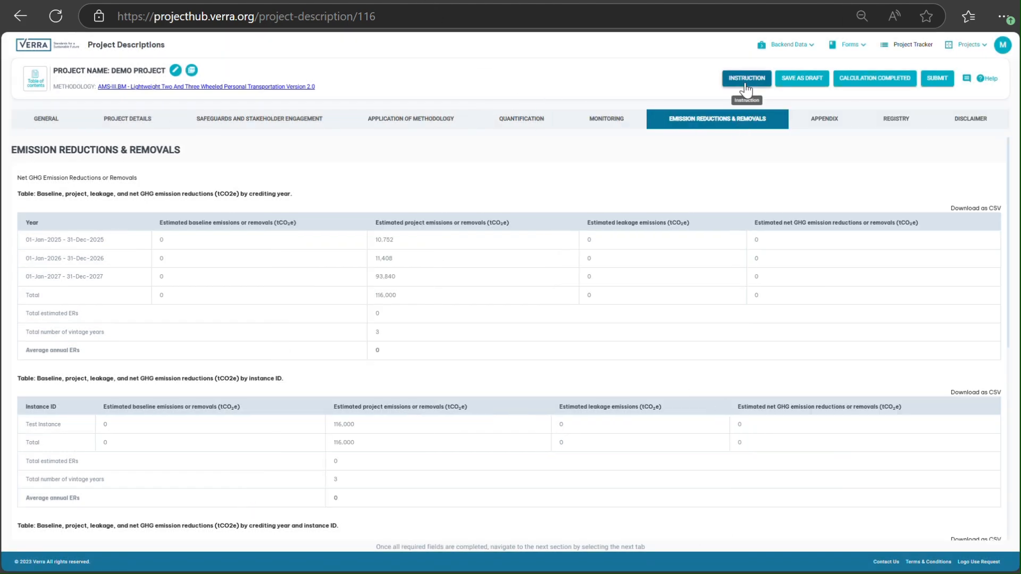
Step: View the instructions for completing the project description and close them
{"action": "left_click", "coordinate": [746, 80]}
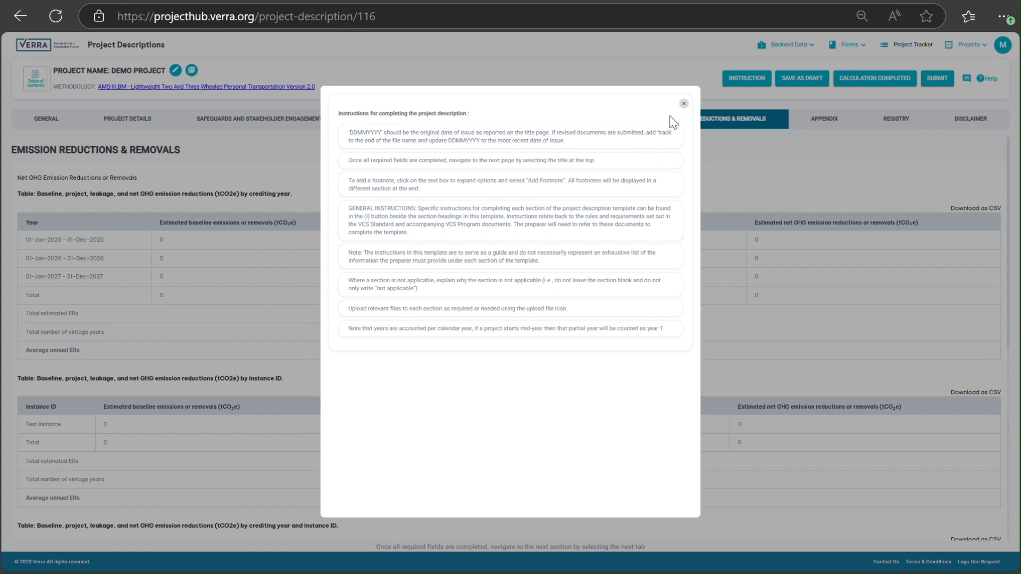
{"action": "left_click", "coordinate": [680, 107]}
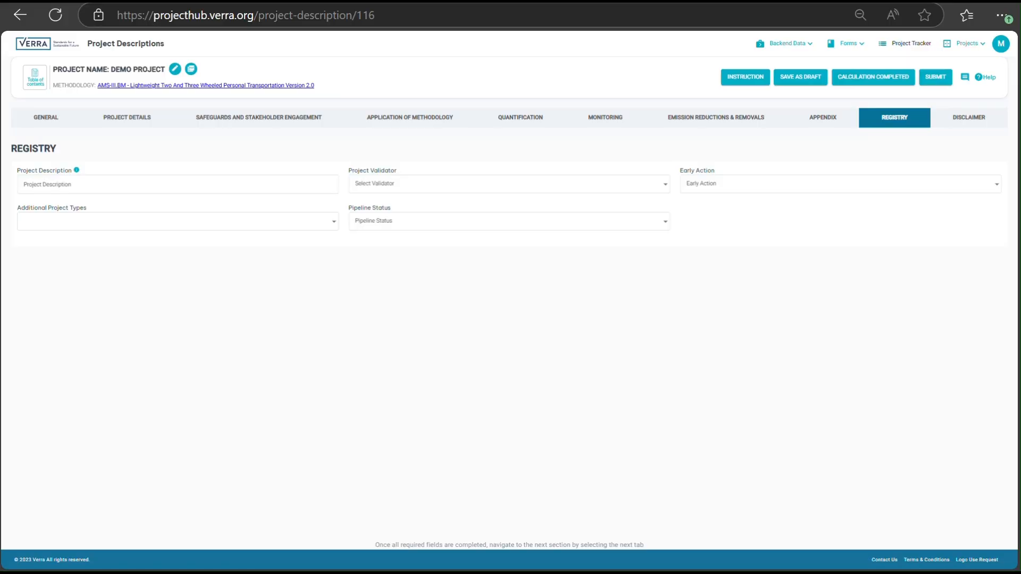